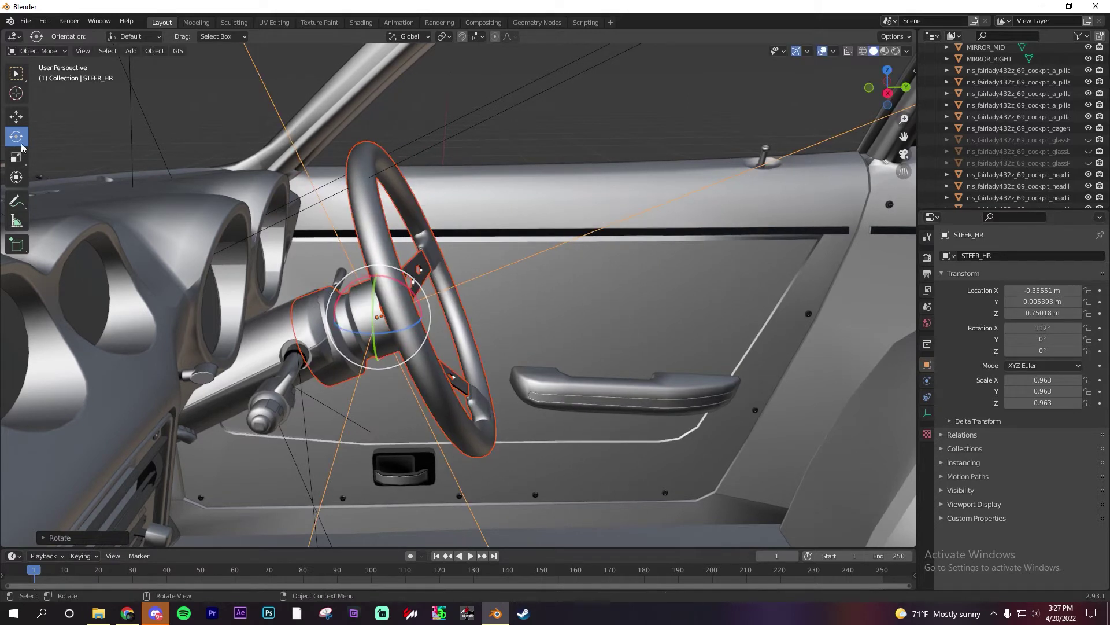
Move the steering wheel up and sideways to X -0.35415 m, Z 0.76041 m
click(16, 117)
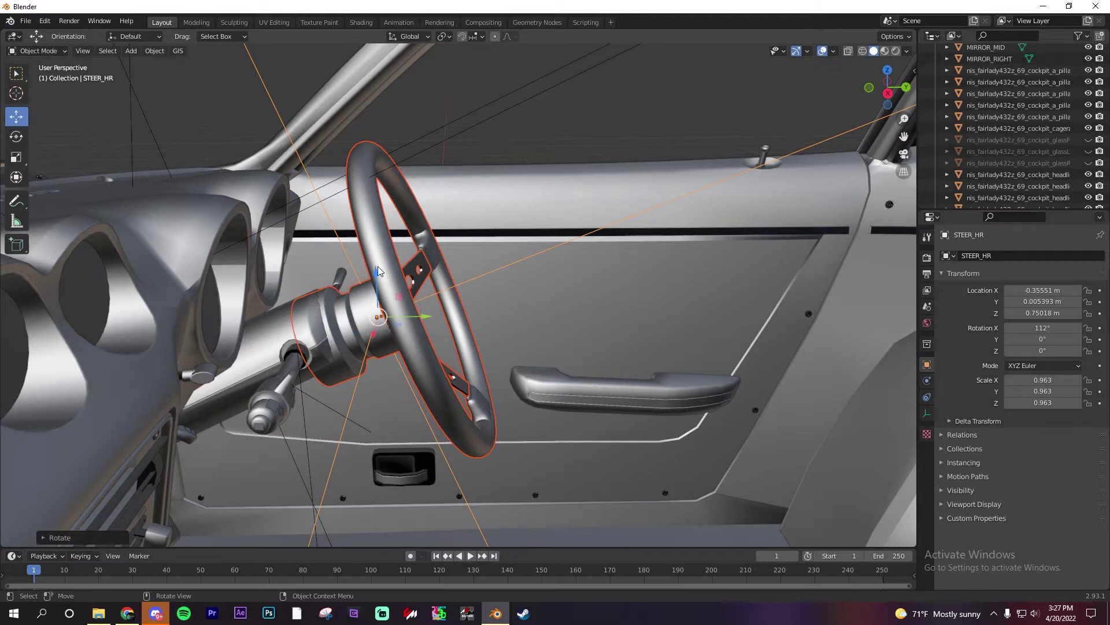
drag(376, 276, 377, 268)
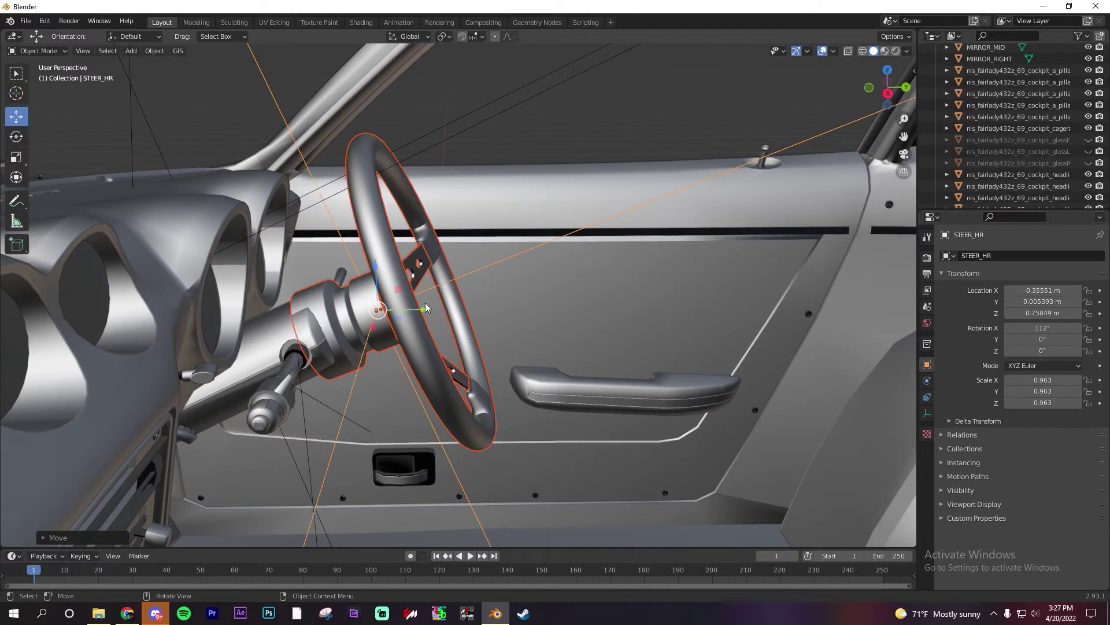
middle_drag(425, 303, 504, 283)
scroll(517, 274, up, 3)
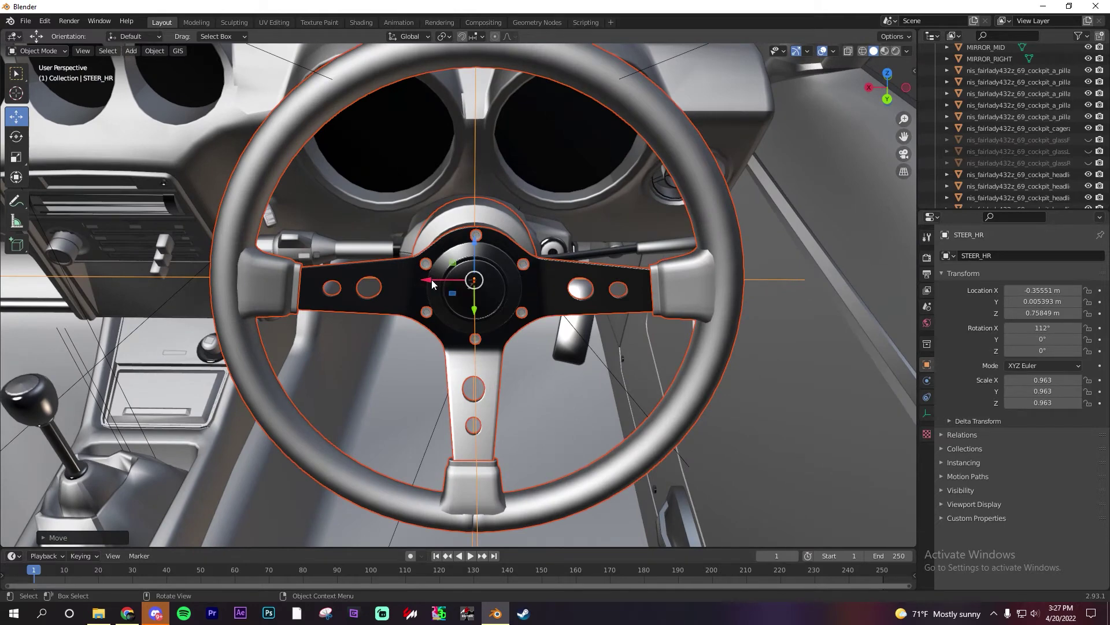
drag(432, 283, 438, 299)
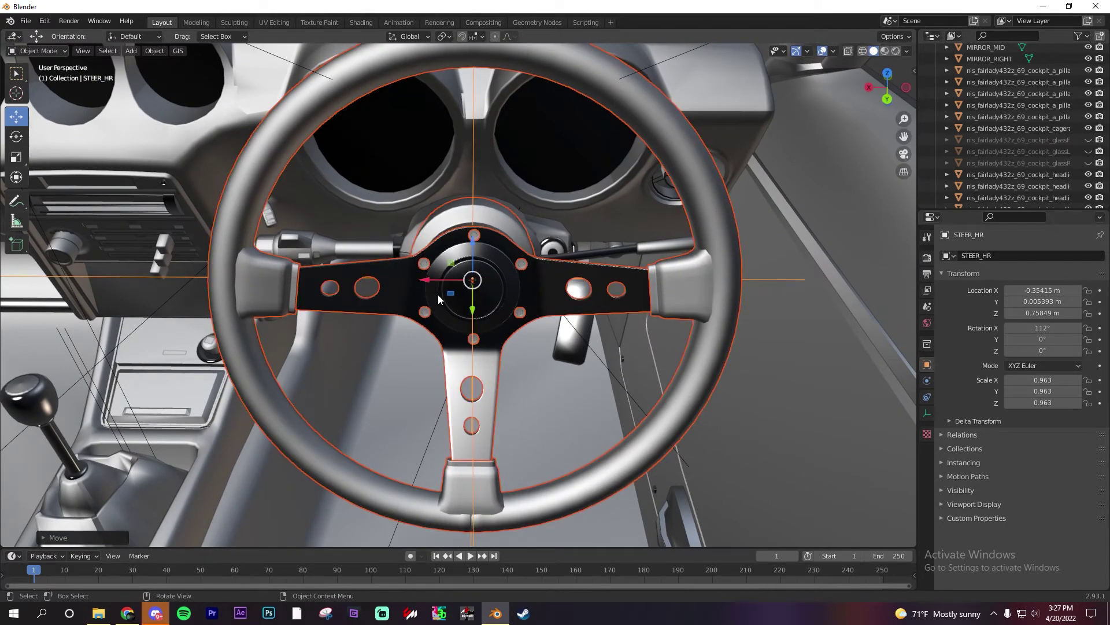
middle_drag(438, 299, 354, 238)
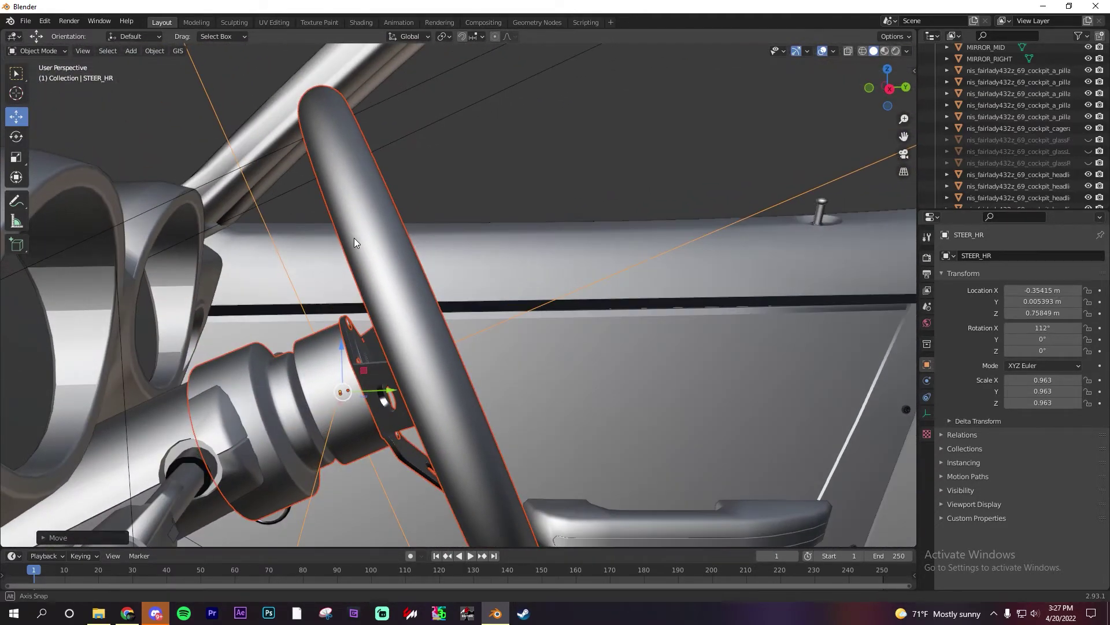
drag(343, 350, 342, 344)
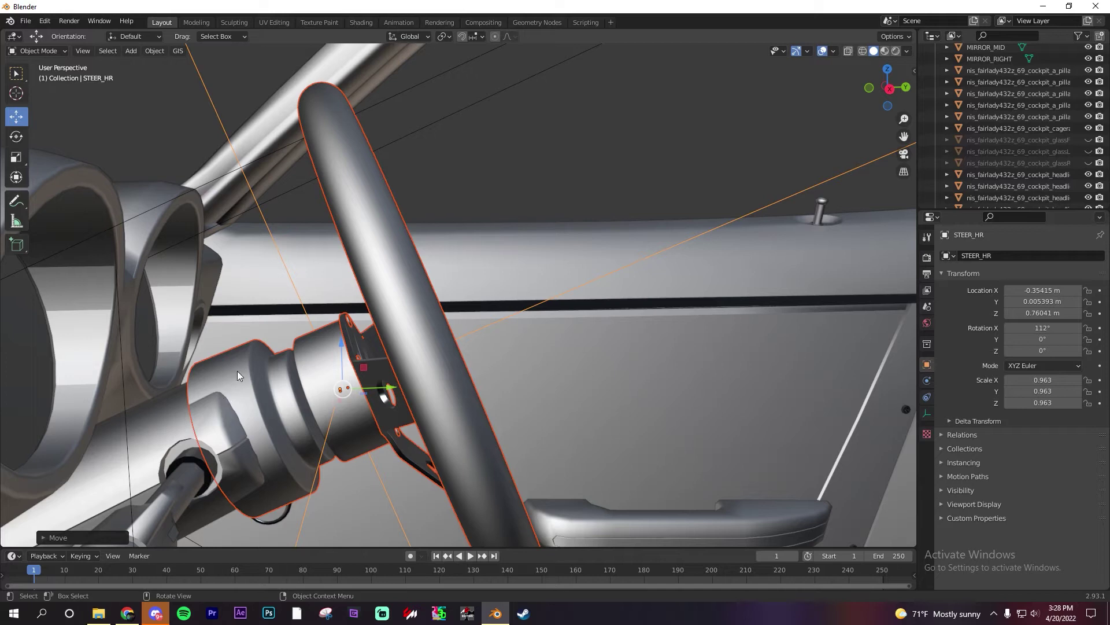
Deselect the steering wheel and zoom out to view the whole car
middle_drag(238, 415, 605, 326)
scroll(605, 326, down, 8)
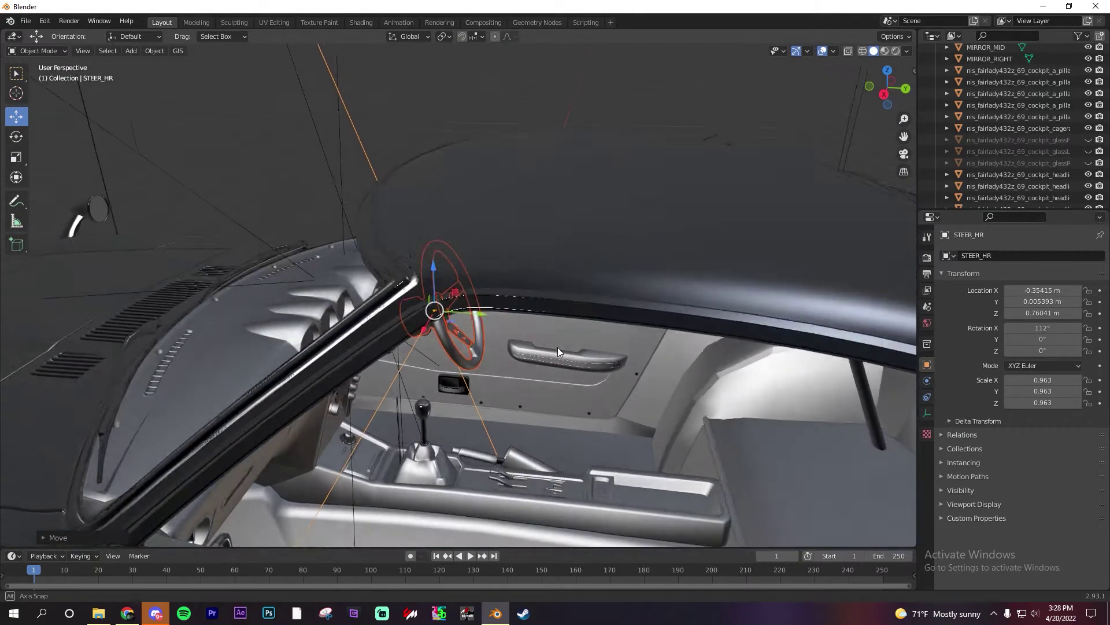
scroll(493, 293, up, 6)
scroll(515, 299, down, 3)
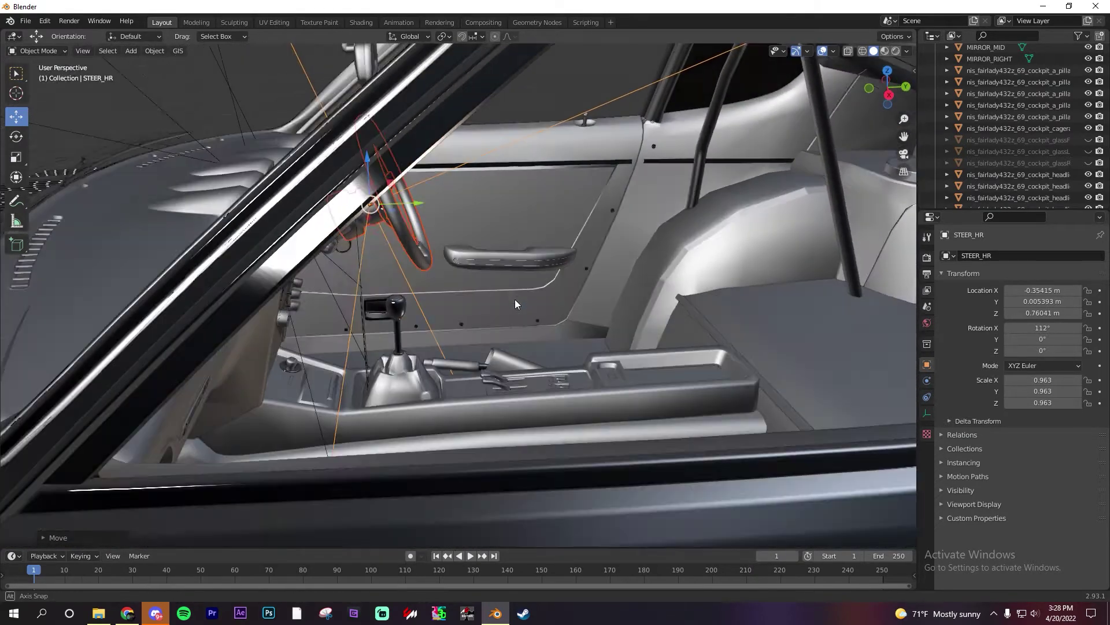
scroll(430, 280, down, 6)
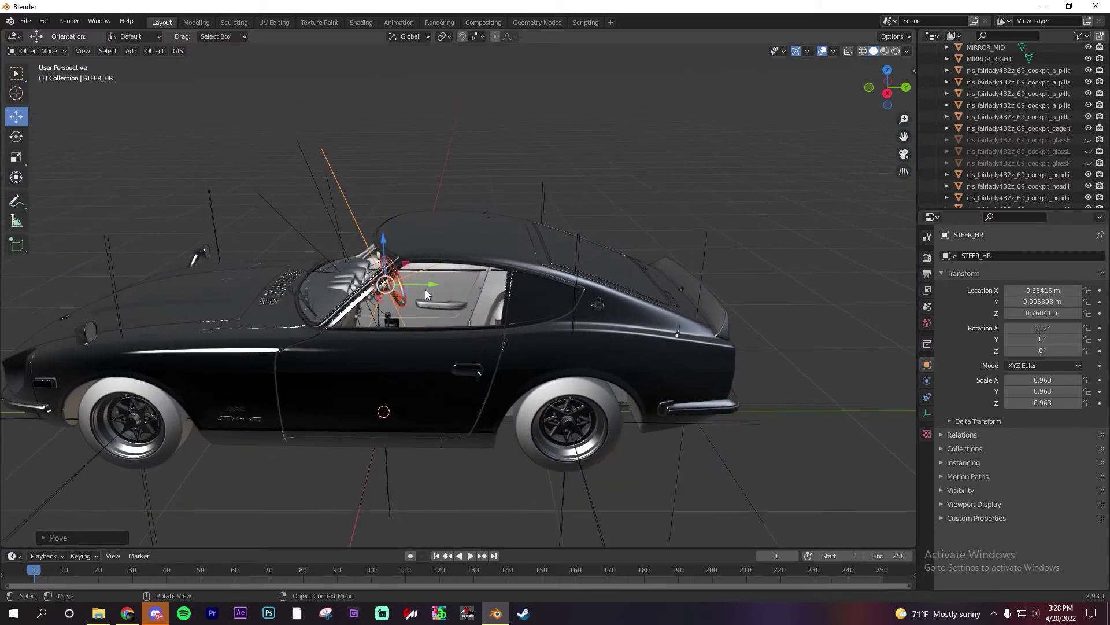
click(479, 154)
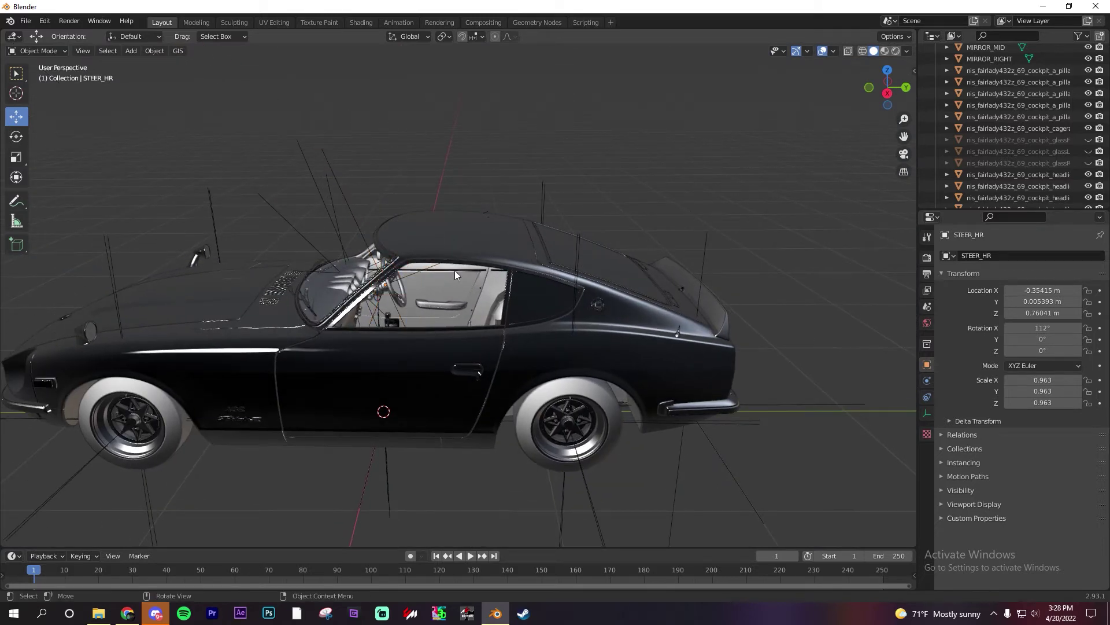
scroll(455, 270, down, 3)
Import tsfseats.fbx from the youtube car folder as an FBX
click(24, 23)
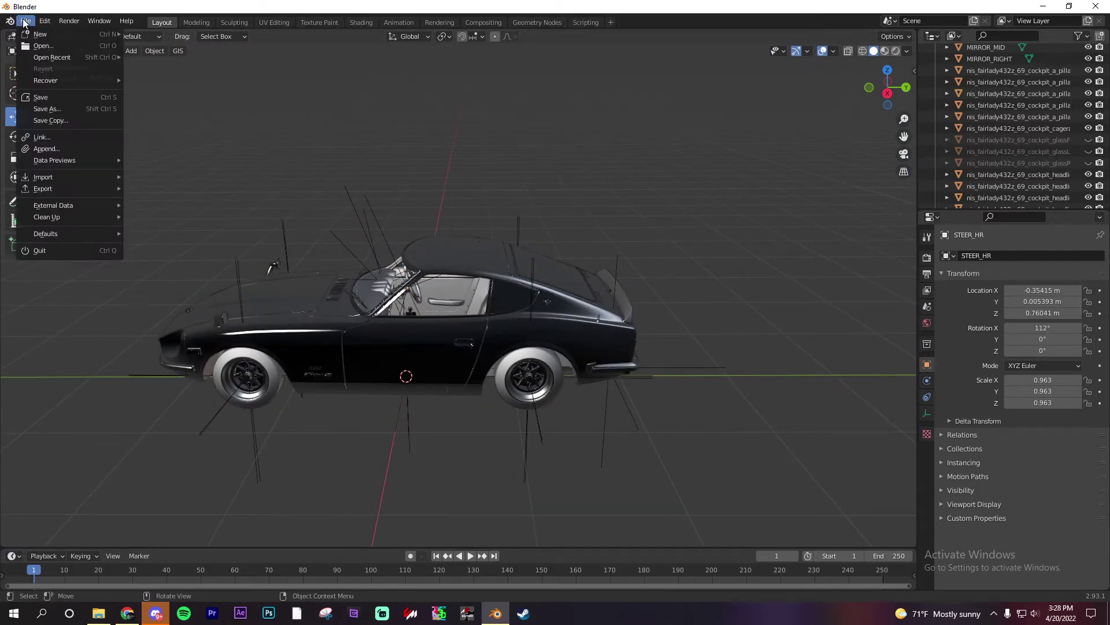
mouse_move(75, 175)
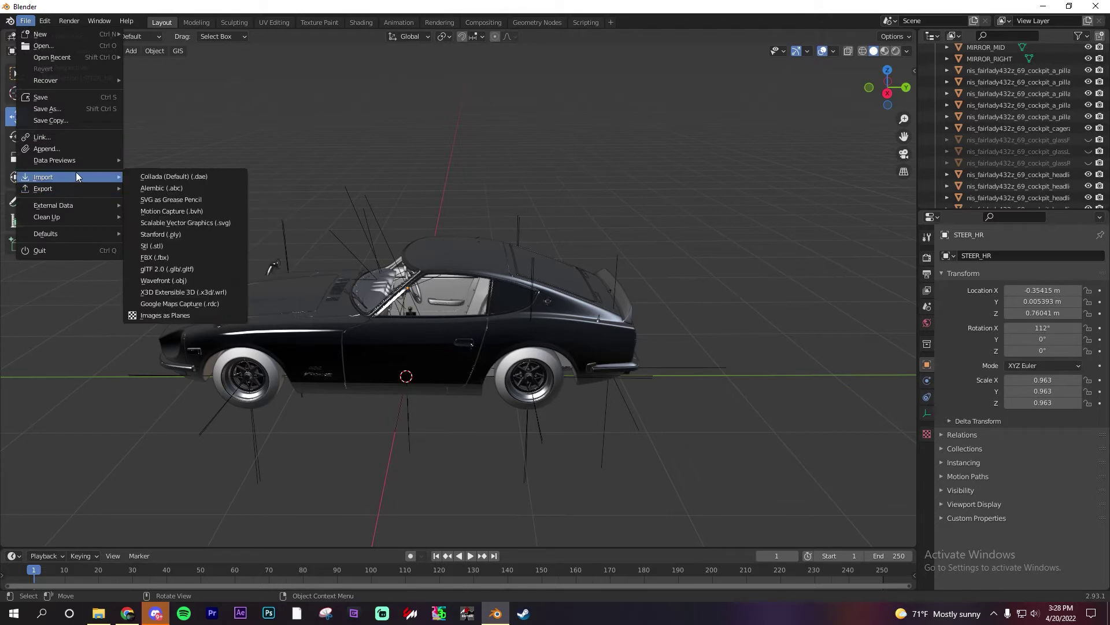
click(195, 261)
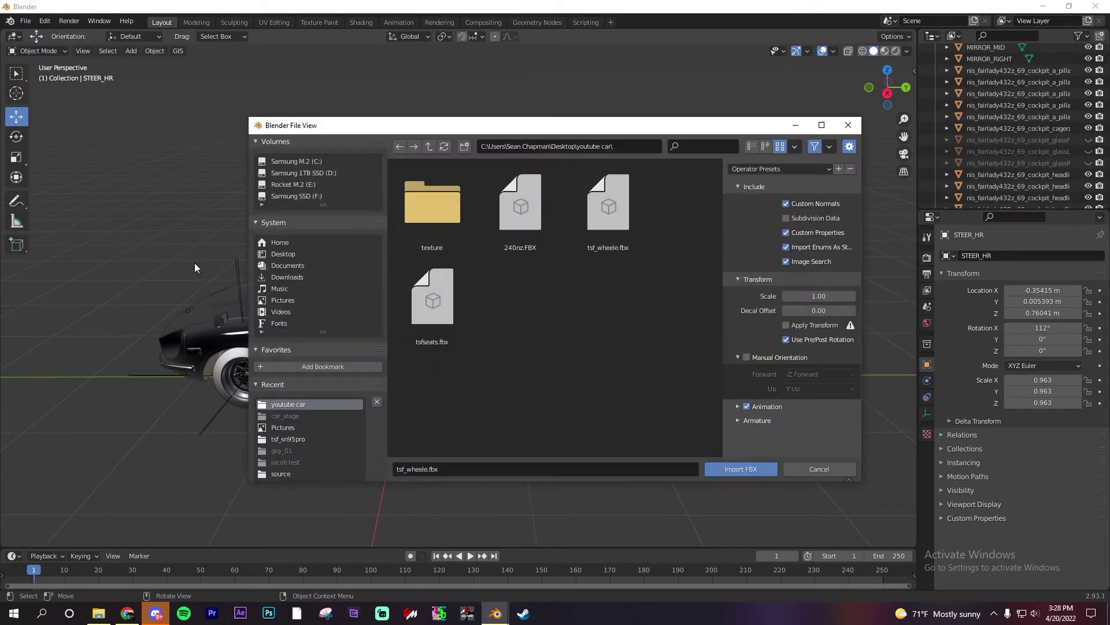
click(441, 307)
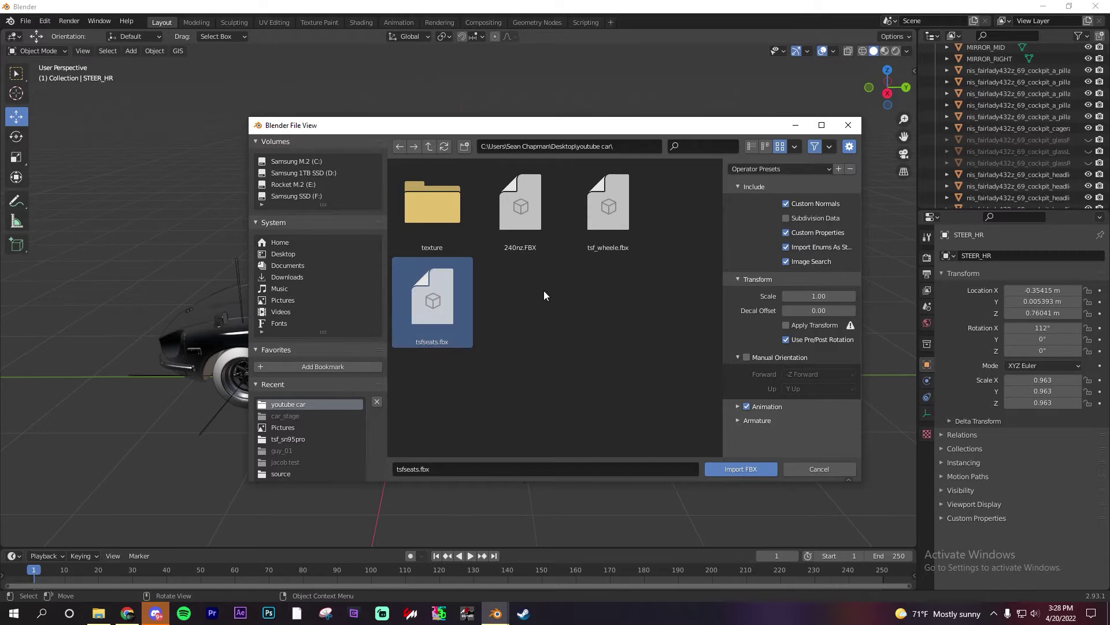
click(609, 207)
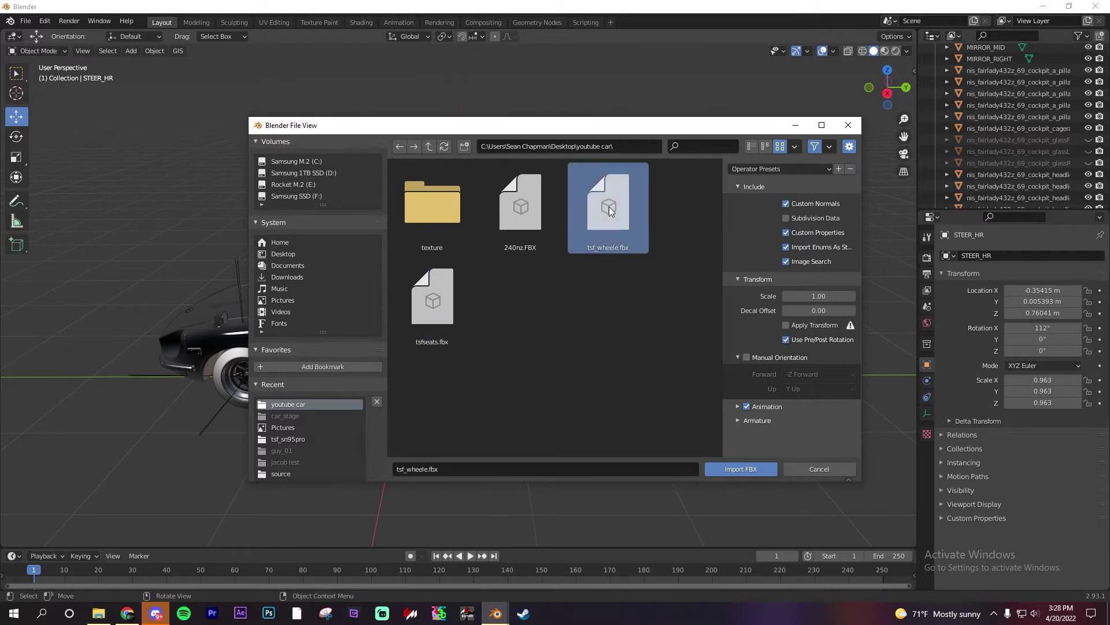
click(447, 303)
click(593, 230)
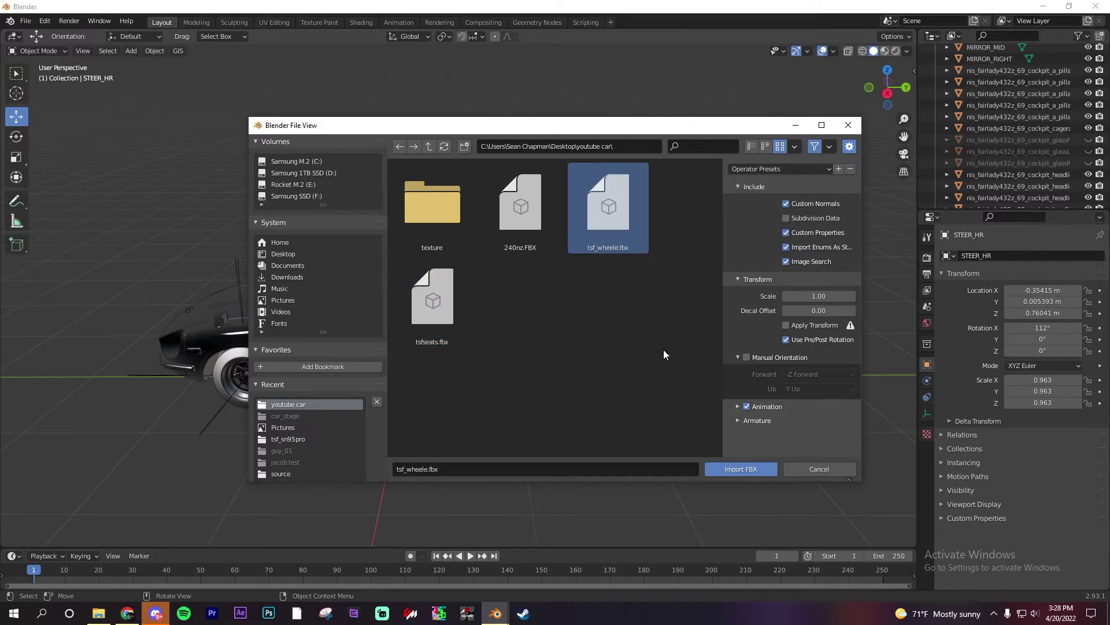
click(446, 296)
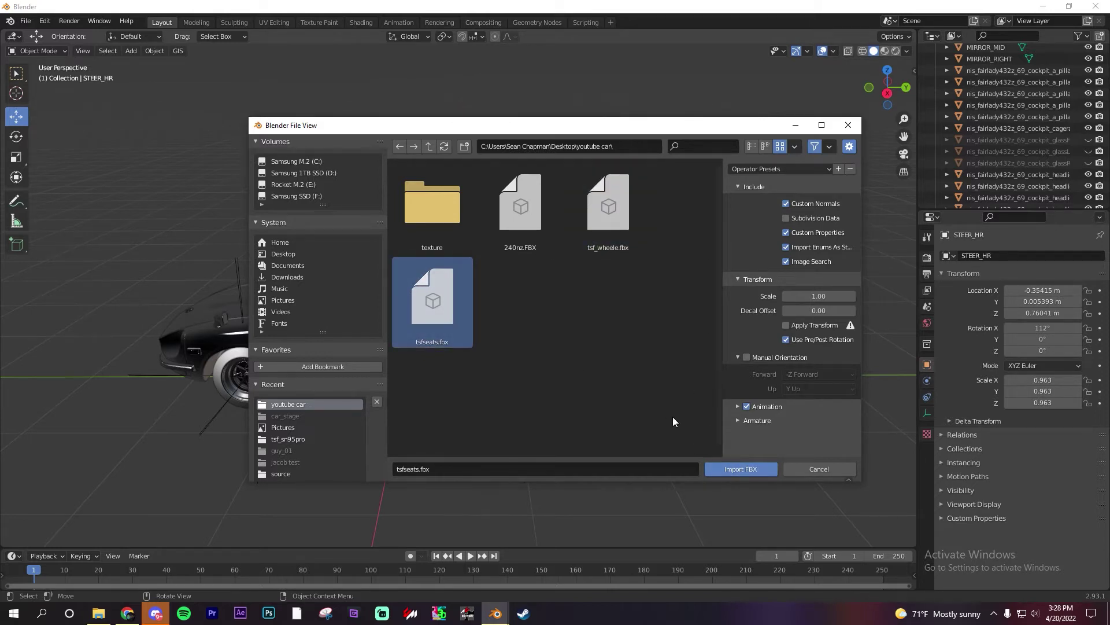
click(732, 468)
Lift the imported seats into the cockpit, sliding them along Y and Z
scroll(441, 332, up, 3)
middle_drag(442, 331, 470, 327)
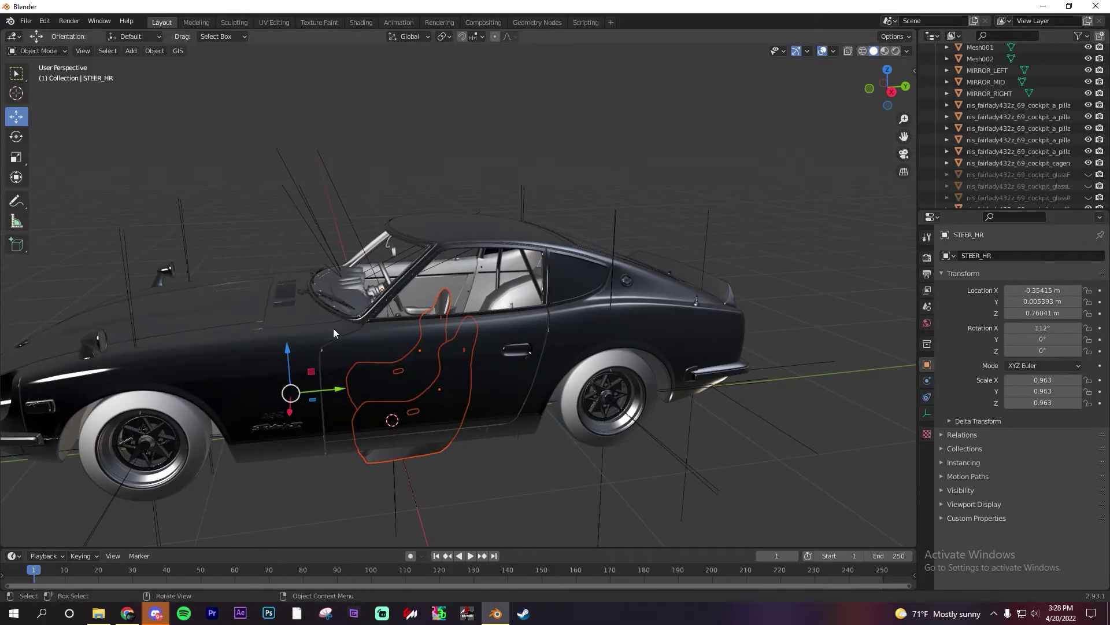
drag(294, 349, 294, 272)
middle_drag(294, 272, 241, 426)
drag(200, 442, 332, 411)
drag(271, 378, 401, 401)
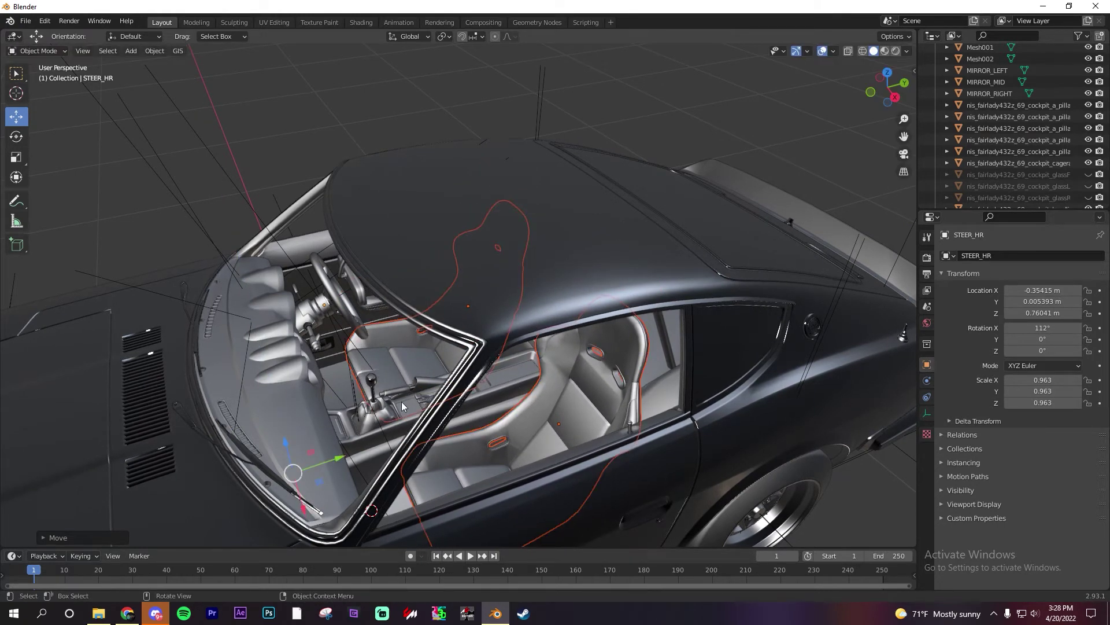
scroll(434, 380, up, 5)
middle_drag(433, 379, 537, 361)
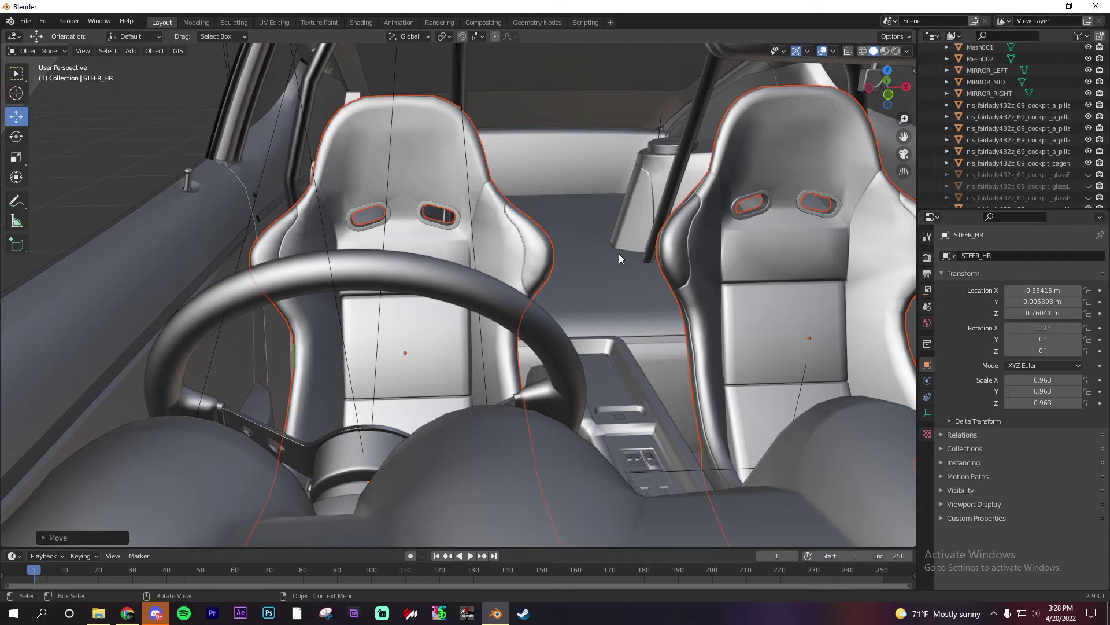
scroll(550, 306, up, 6)
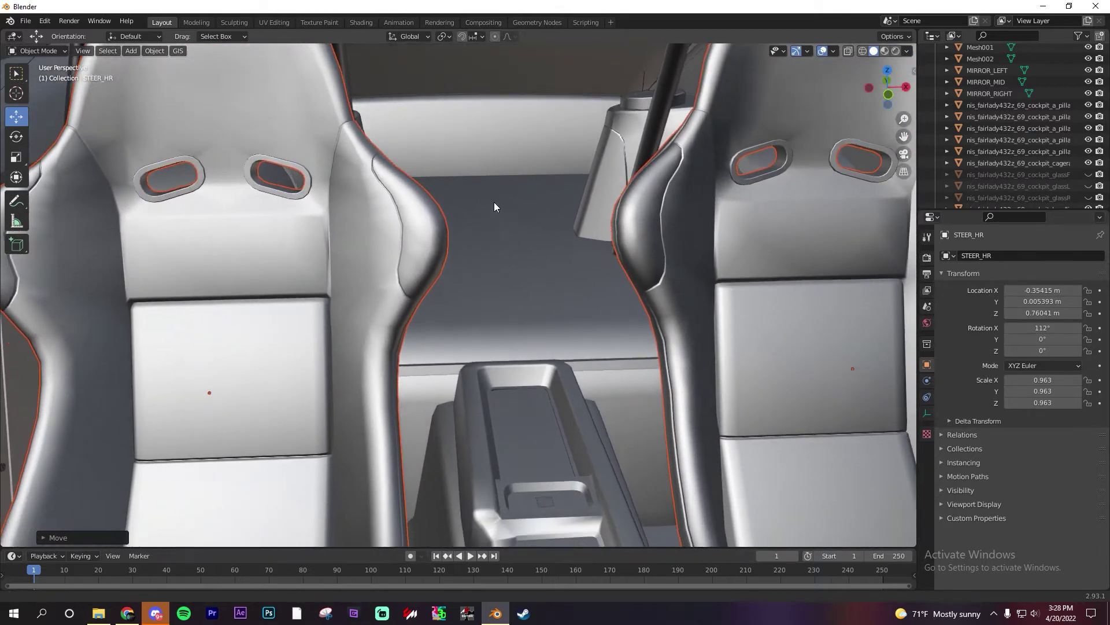
middle_drag(494, 207, 674, 218)
Nudge the left seat BRIDE_Vios3 along X, Y and Z into place
click(675, 218)
click(362, 238)
middle_drag(362, 238, 522, 254)
scroll(511, 283, down, 5)
scroll(522, 253, up, 6)
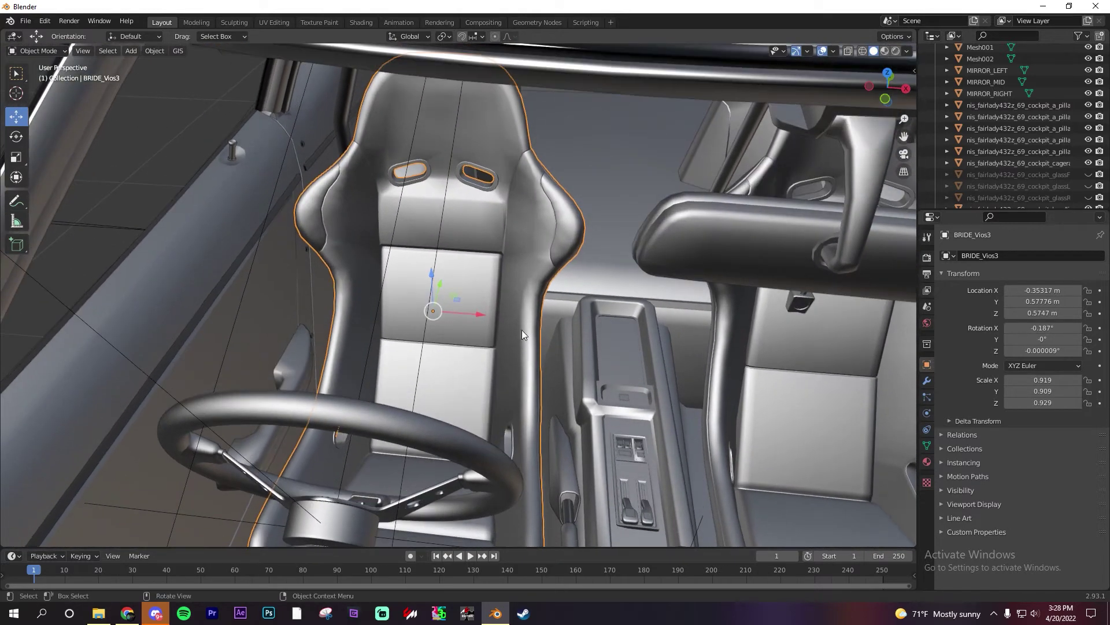
drag(480, 315, 486, 311)
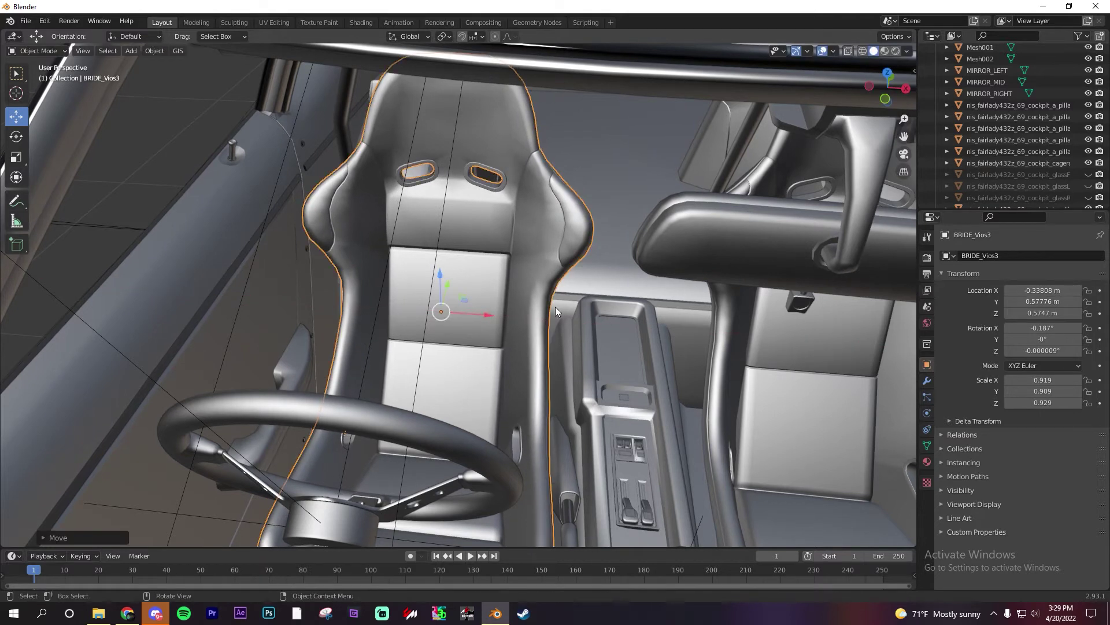
middle_drag(555, 311, 473, 298)
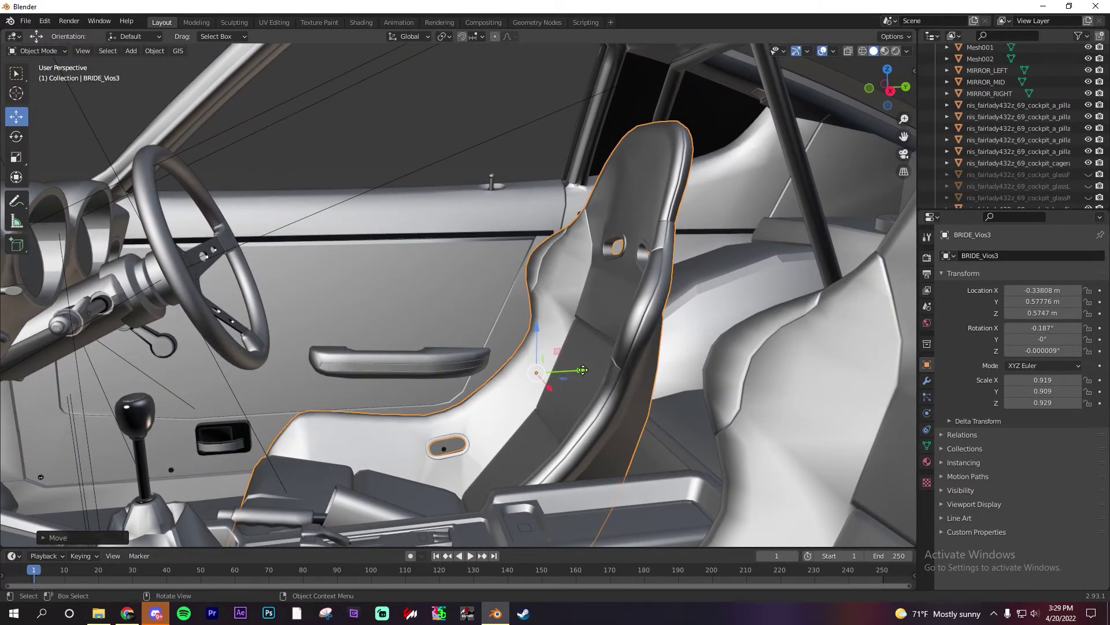
drag(583, 370, 603, 366)
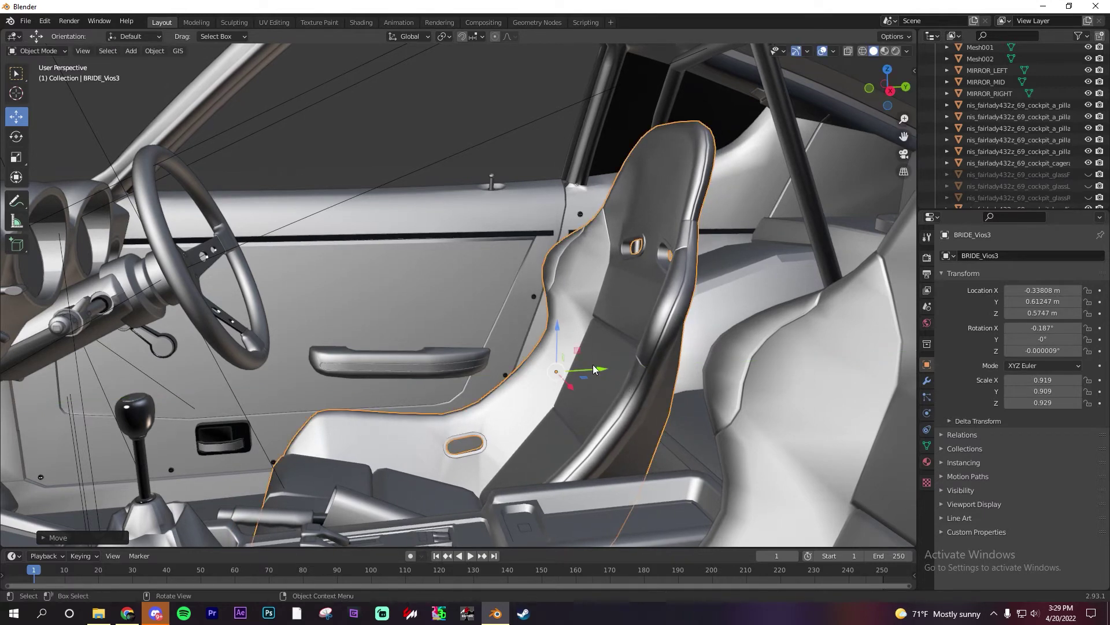
middle_drag(589, 365, 533, 323)
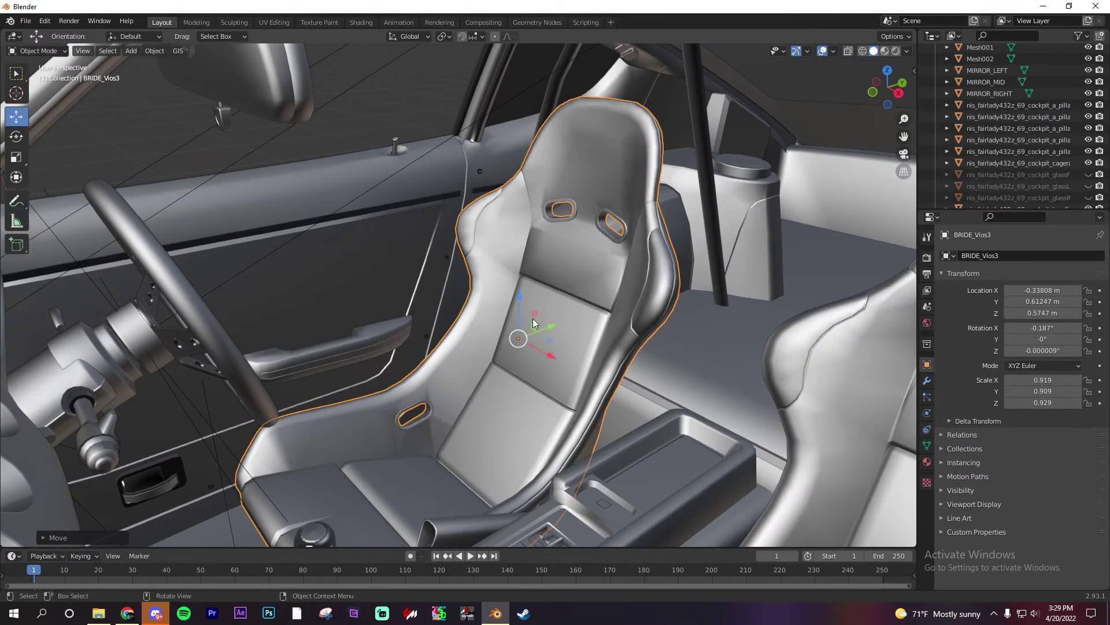
drag(521, 299, 519, 285)
middle_drag(518, 370, 585, 358)
Slide the right seat BRIDE_Vios004 along Y and shift the trim piece beside it along X
click(564, 296)
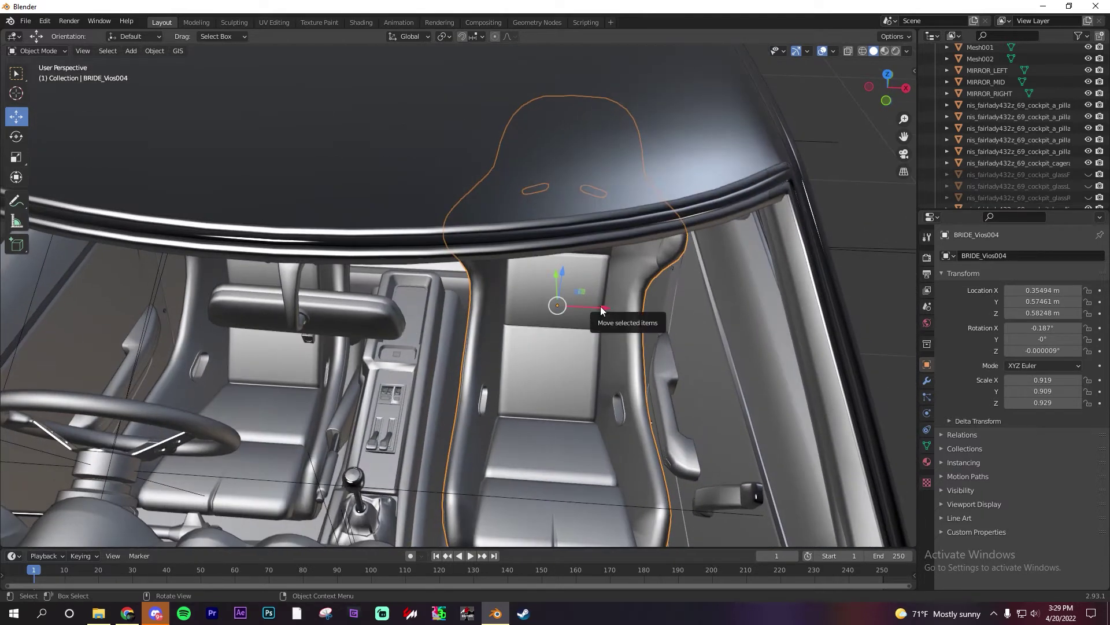
drag(557, 277, 463, 416)
scroll(466, 419, up, 8)
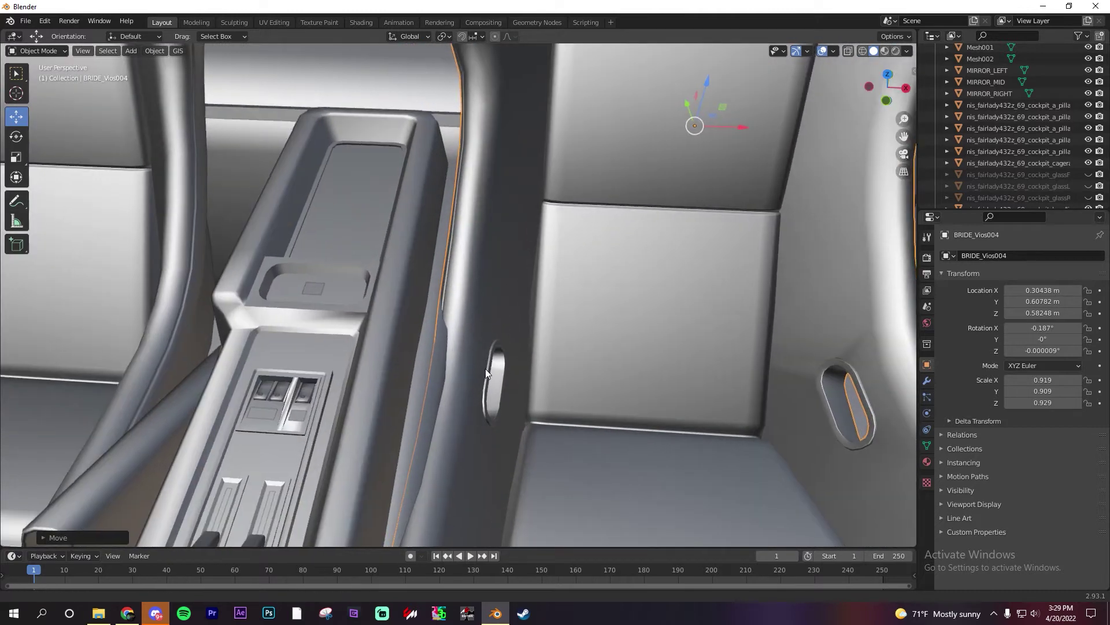
middle_drag(485, 369, 426, 303)
click(421, 313)
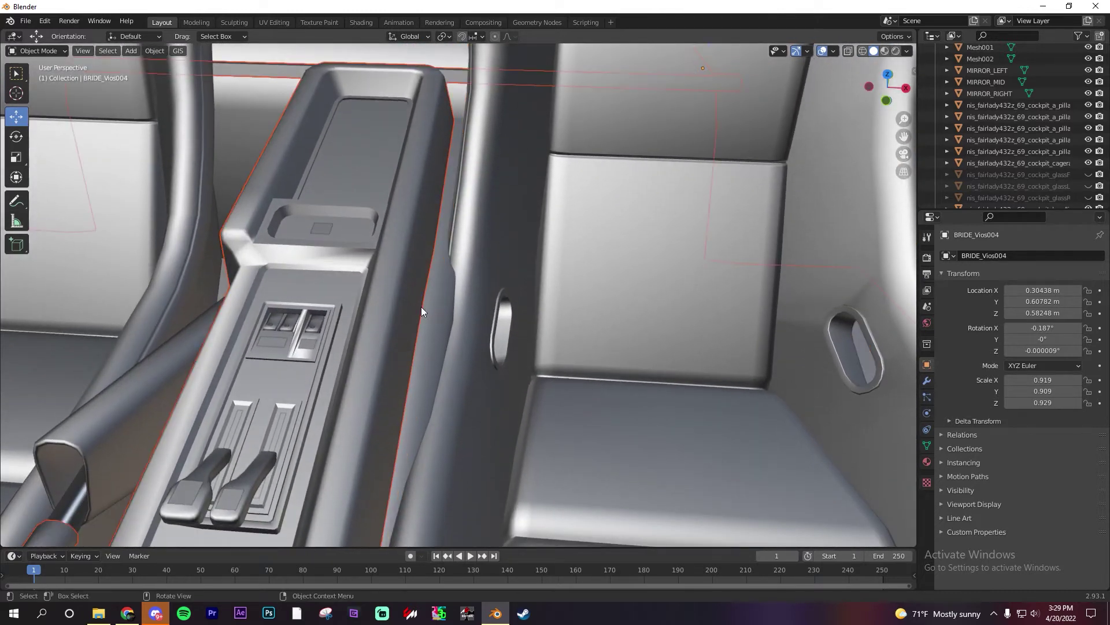
click(453, 294)
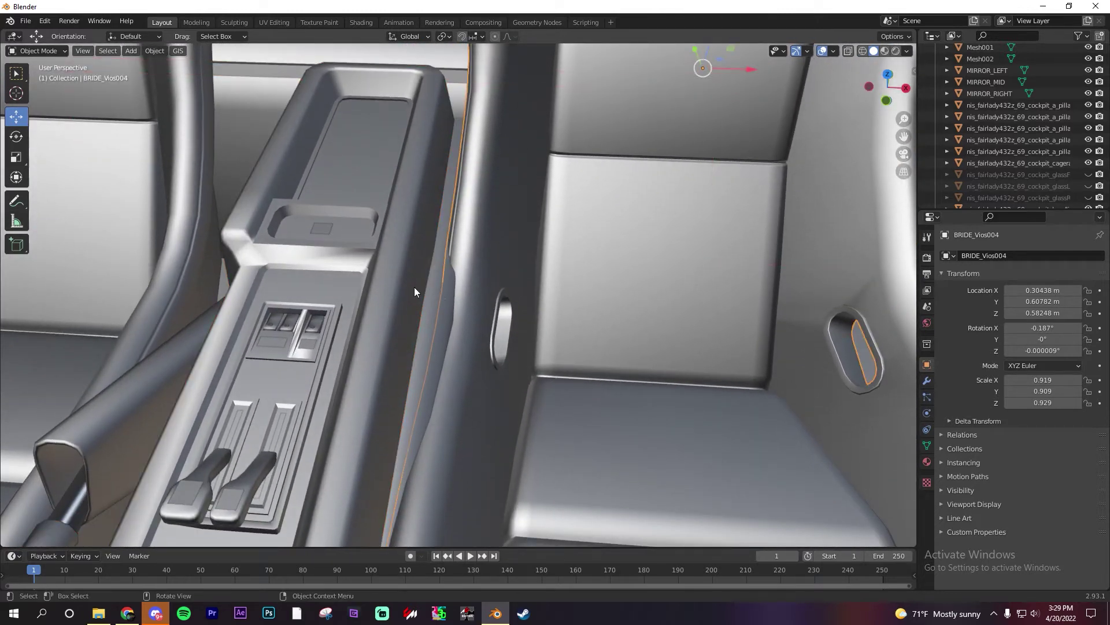
mouse_move(754, 69)
mouse_down()
mouse_move(783, 72)
mouse_move(775, 75)
mouse_up()
scroll(626, 311, down, 6)
middle_drag(620, 330, 704, 338)
scroll(544, 342, down, 8)
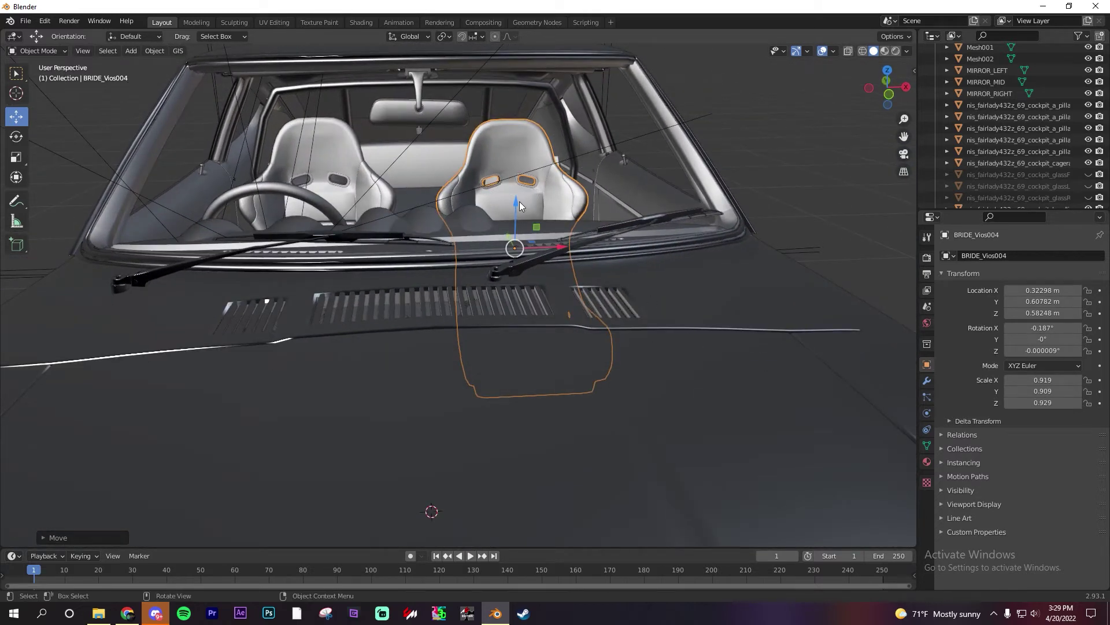
Raise the BRIDE seat to Z 0.58872 m and inspect it in Material Preview shading
drag(516, 200, 517, 197)
middle_drag(557, 209, 700, 160)
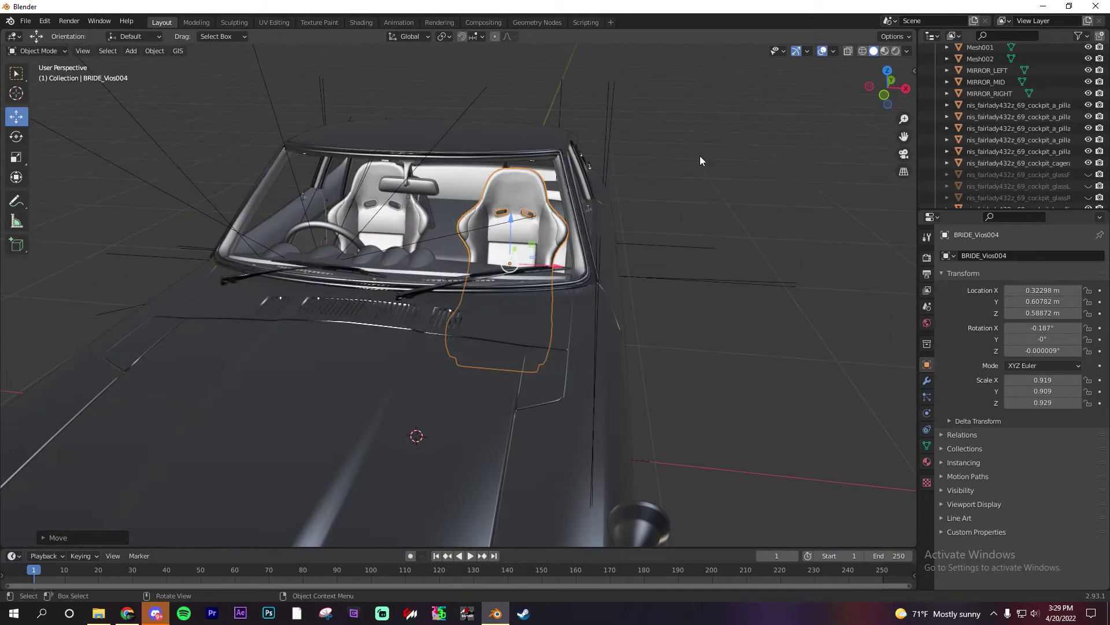
click(884, 51)
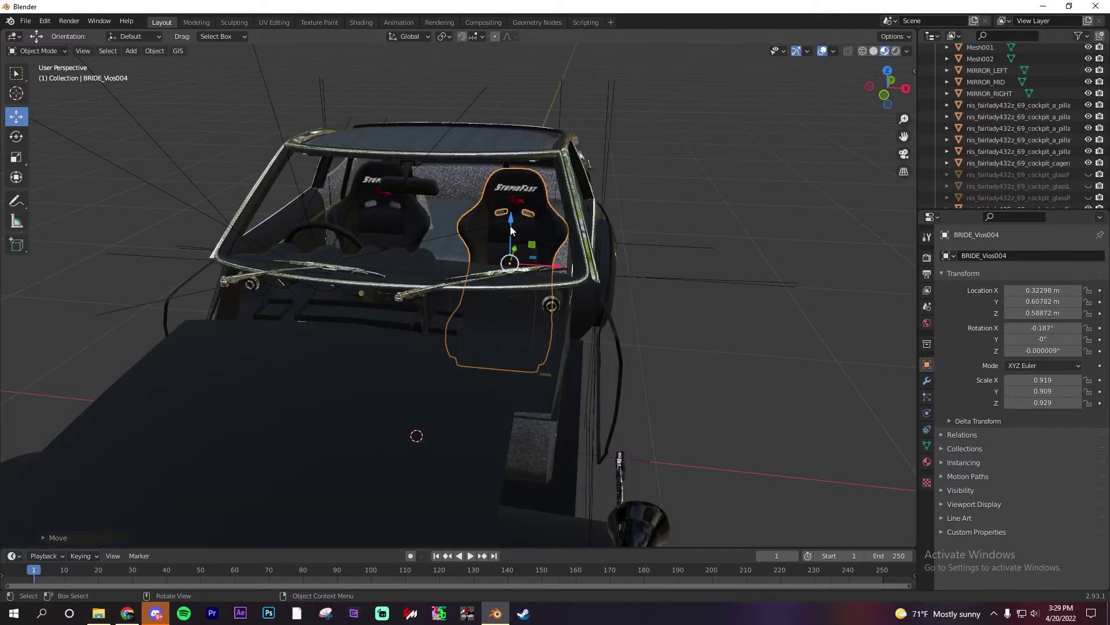
middle_drag(501, 230, 527, 341)
scroll(523, 373, up, 5)
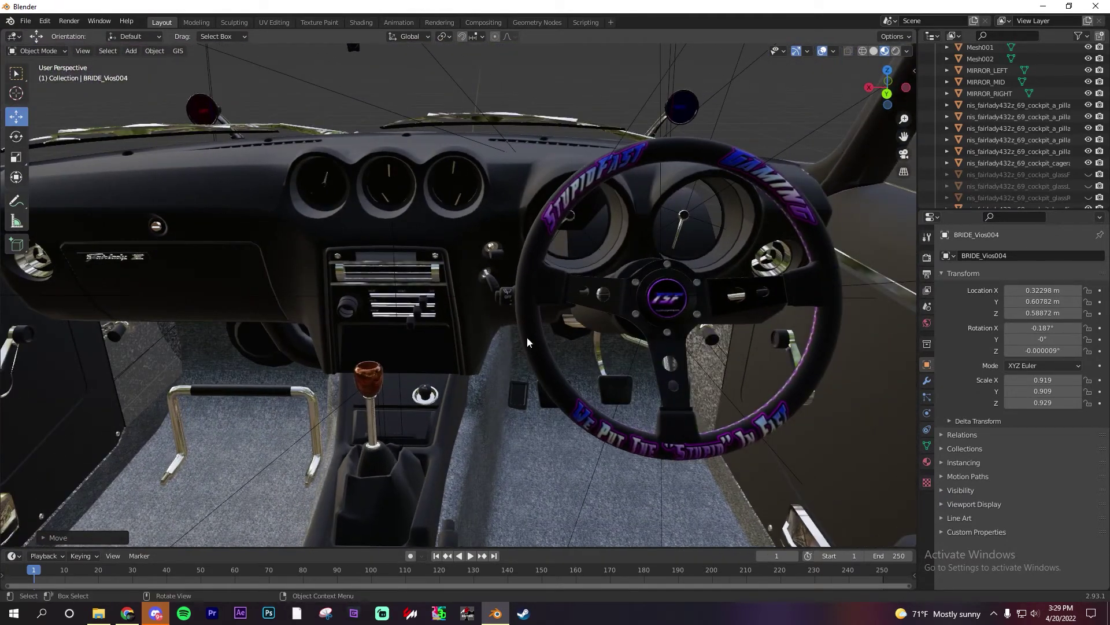
mouse_move(437, 353)
middle_down()
mouse_move(481, 353)
mouse_move(378, 360)
mouse_move(529, 340)
mouse_move(399, 358)
mouse_move(599, 354)
mouse_move(580, 404)
mouse_move(588, 377)
mouse_move(619, 366)
mouse_move(623, 383)
mouse_move(532, 327)
mouse_move(536, 374)
mouse_move(534, 359)
mouse_move(554, 346)
mouse_move(550, 361)
middle_up()
scroll(378, 360, down, 5)
Return to Solid shading and deselect the seat
click(875, 51)
click(608, 166)
scroll(519, 328, down, 5)
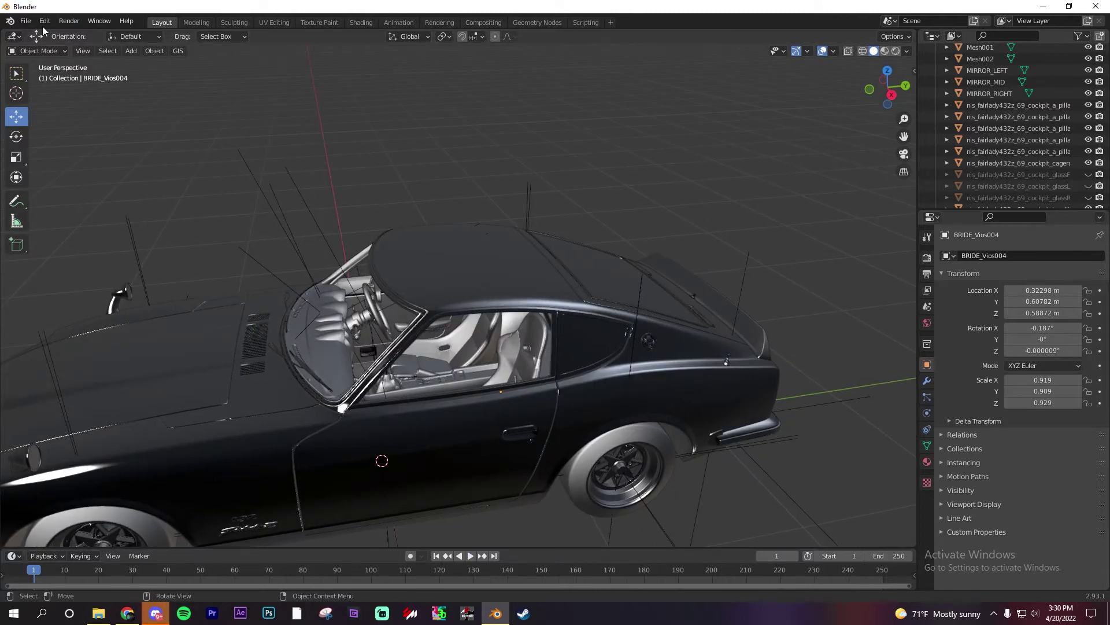
Export the car over Desktop\youtube car\240nz.fbx with Apply Scalings set to FBX Units Scale
click(26, 22)
mouse_move(81, 188)
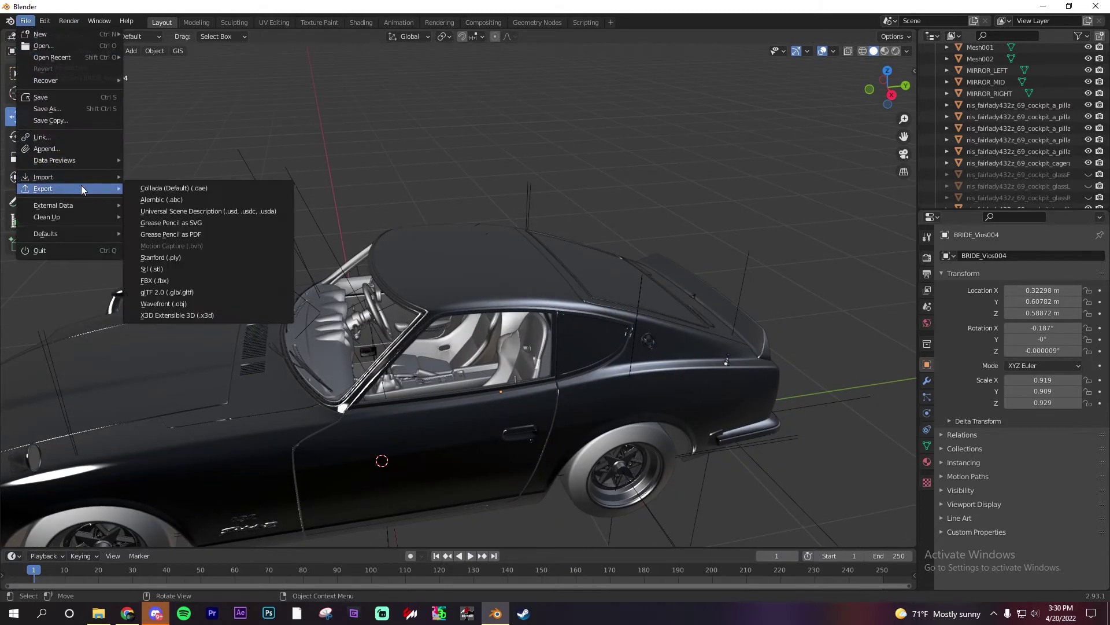
click(203, 280)
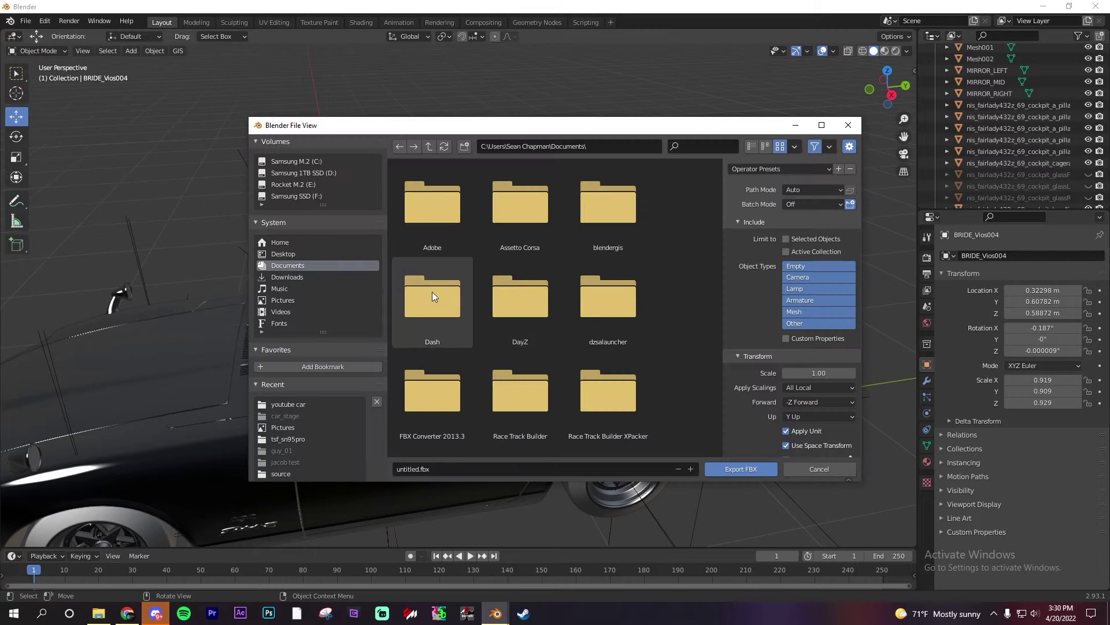
click(306, 405)
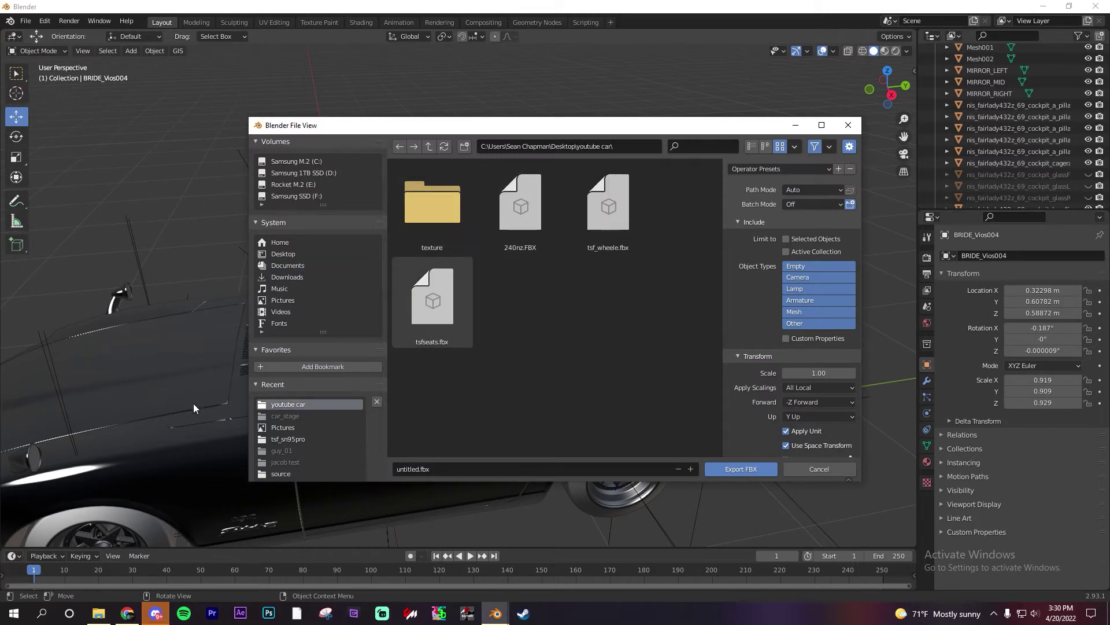
click(516, 238)
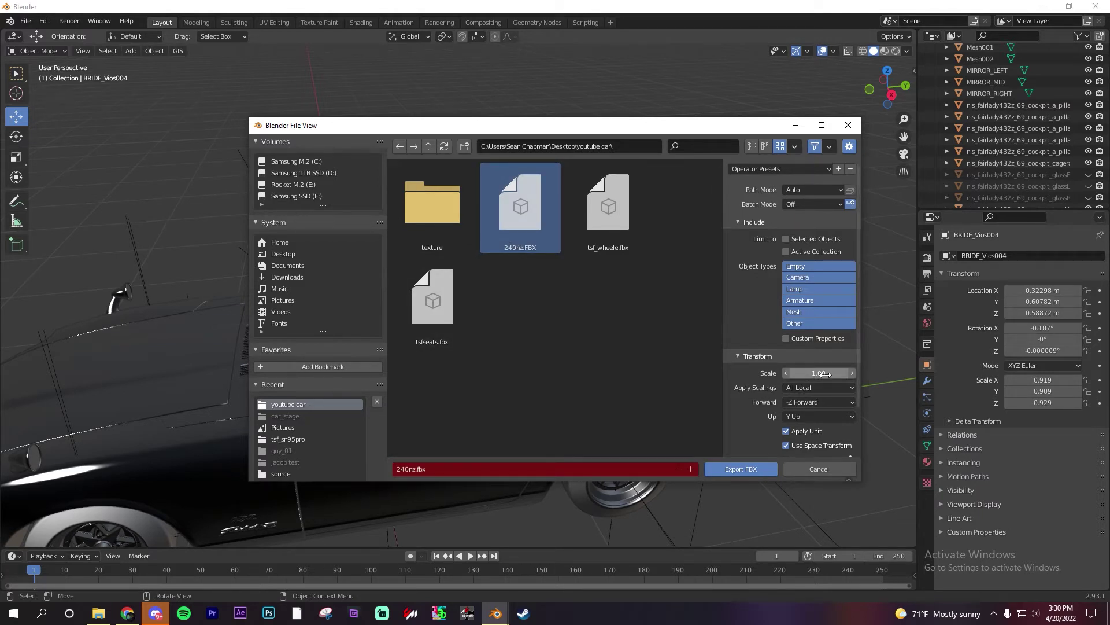
click(812, 387)
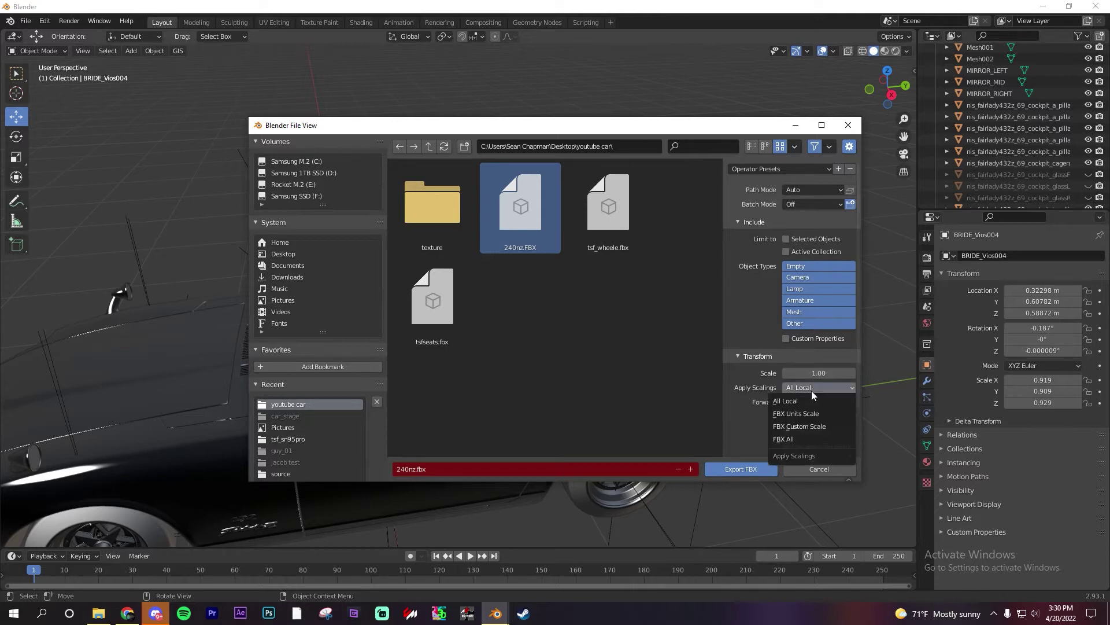
click(810, 414)
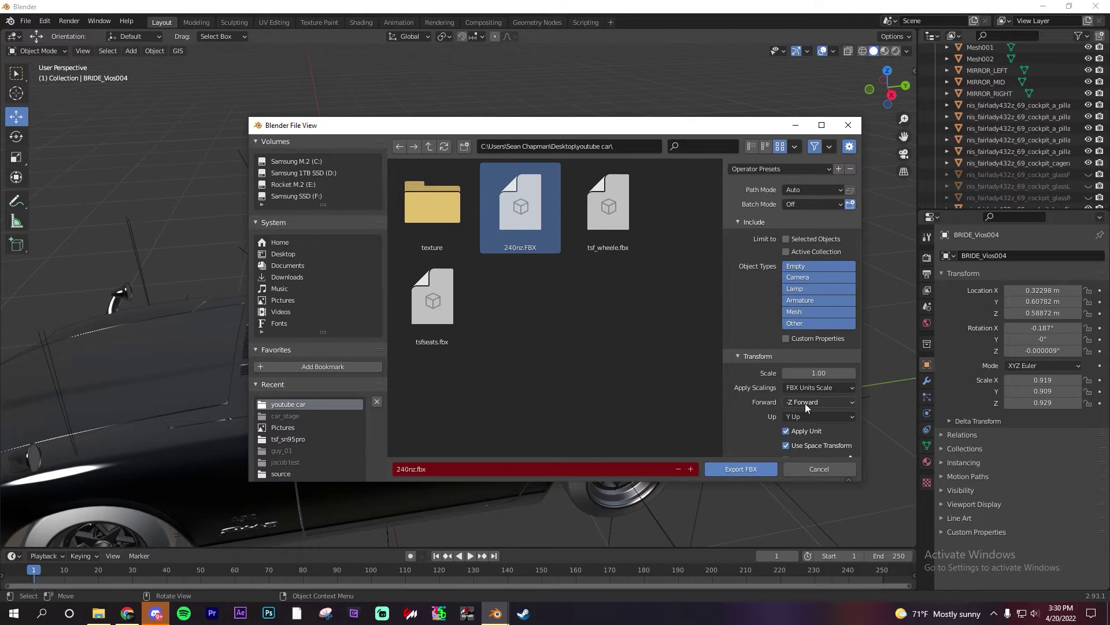
scroll(807, 415, down, 2)
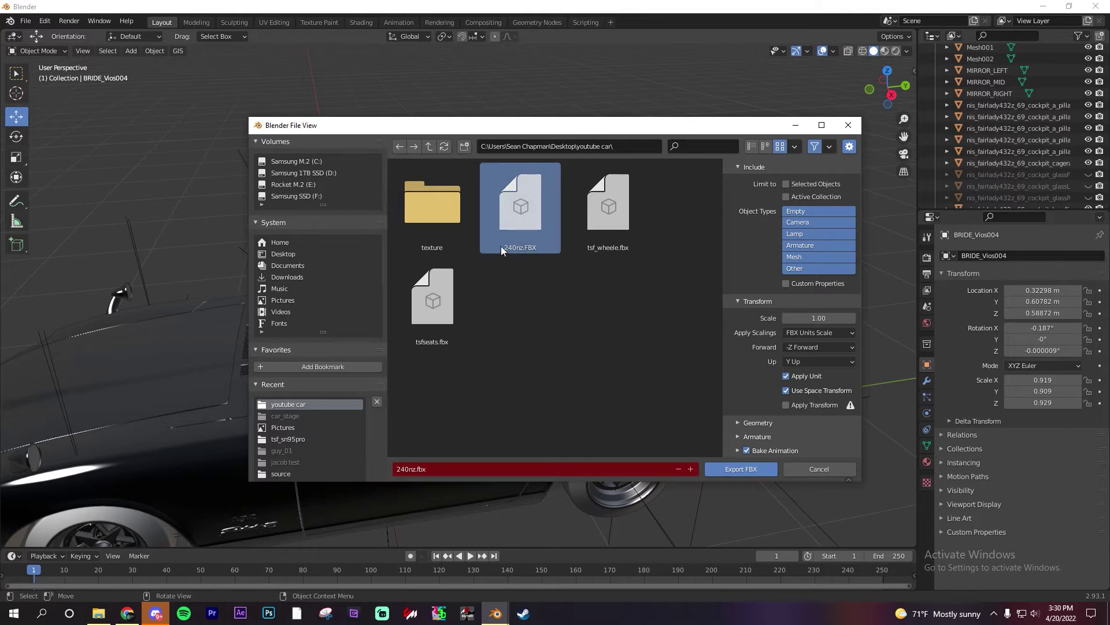
click(609, 234)
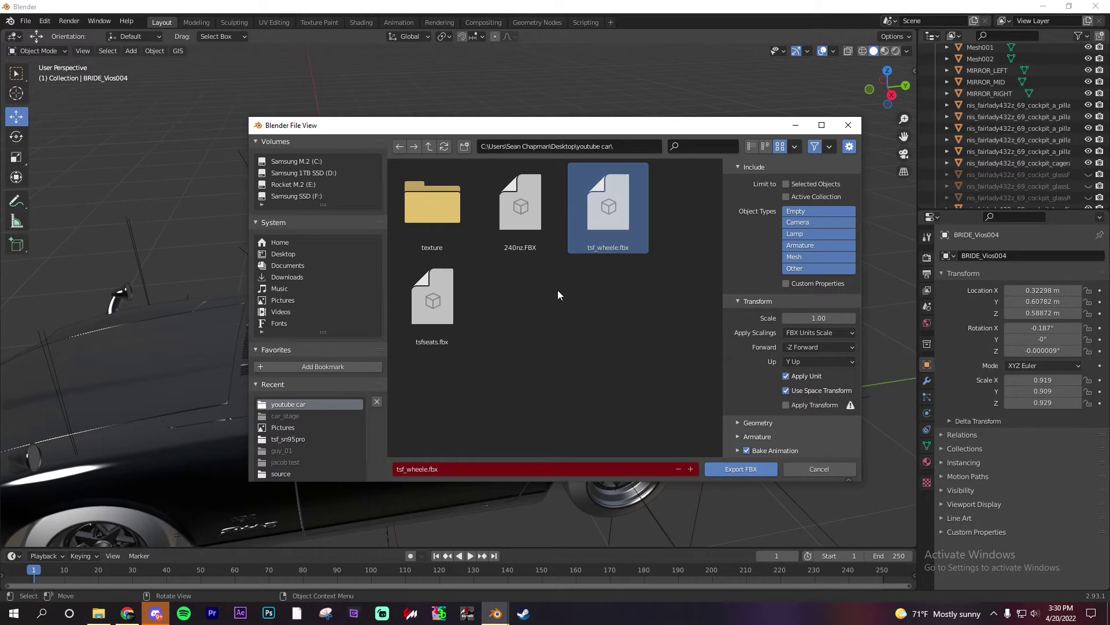
click(512, 226)
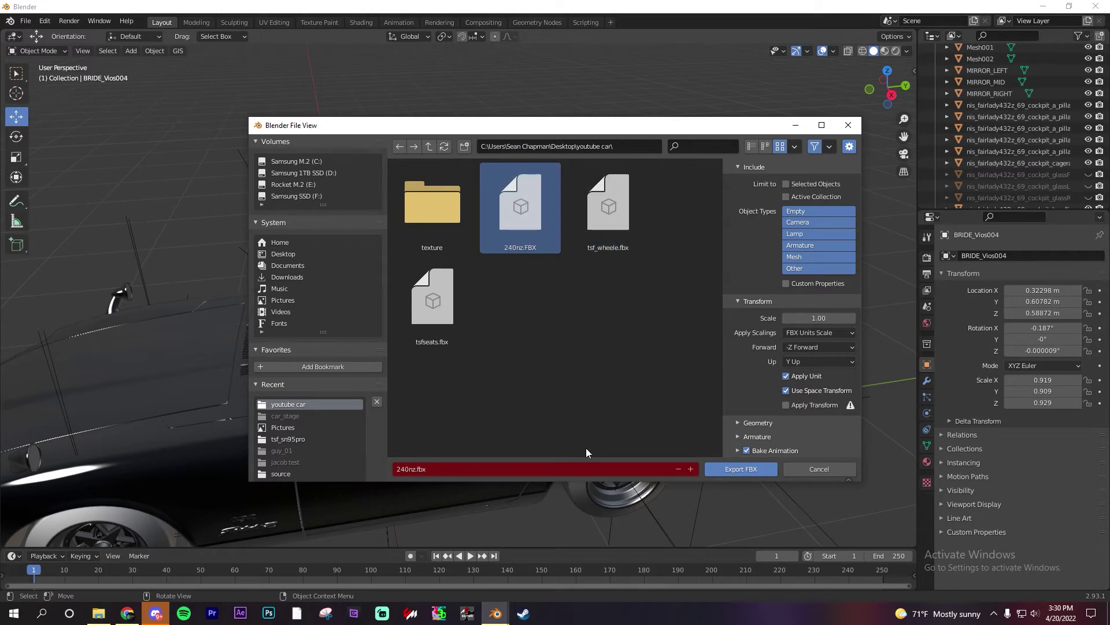
click(723, 468)
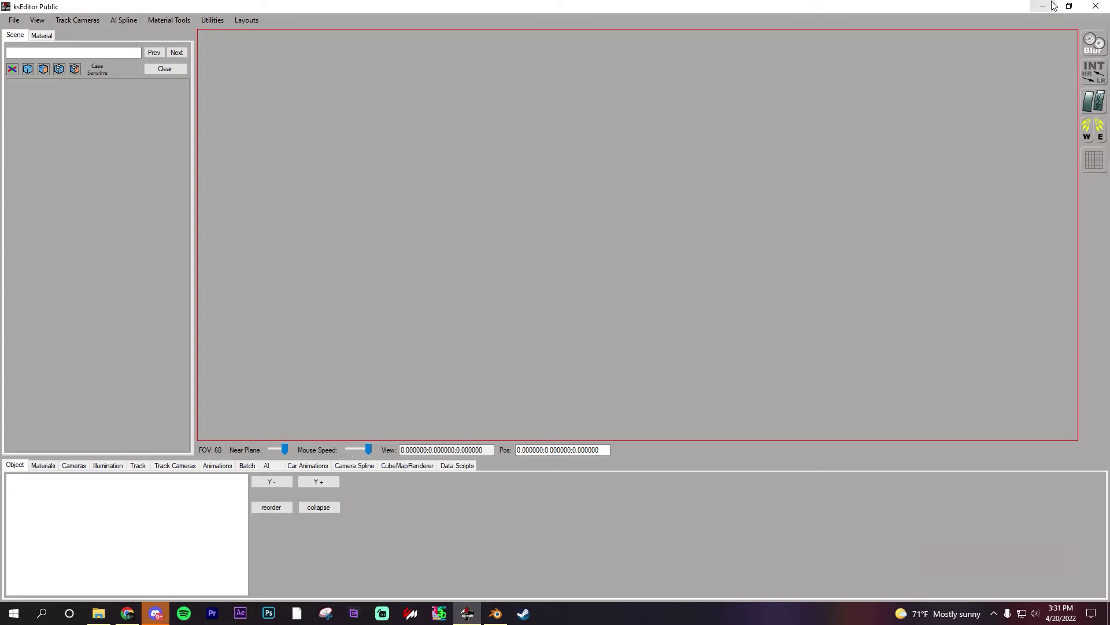
Locate ksEditor.exe in D:\Program Files (x86)\Steam\steamapps\common\assettocorsa\sdk\editor
click(98, 613)
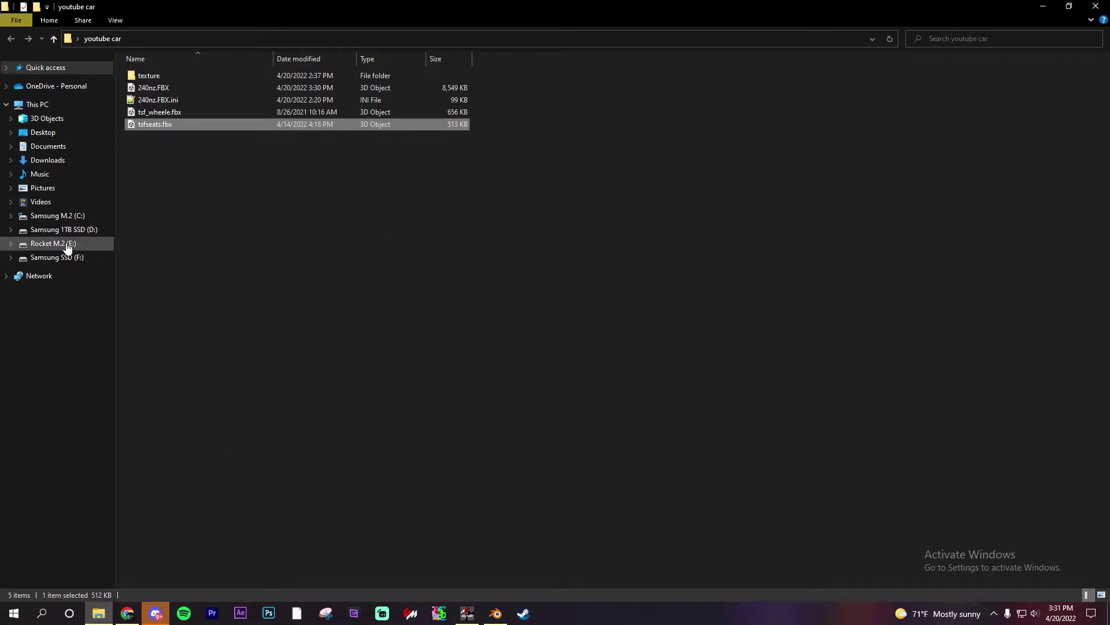
click(63, 230)
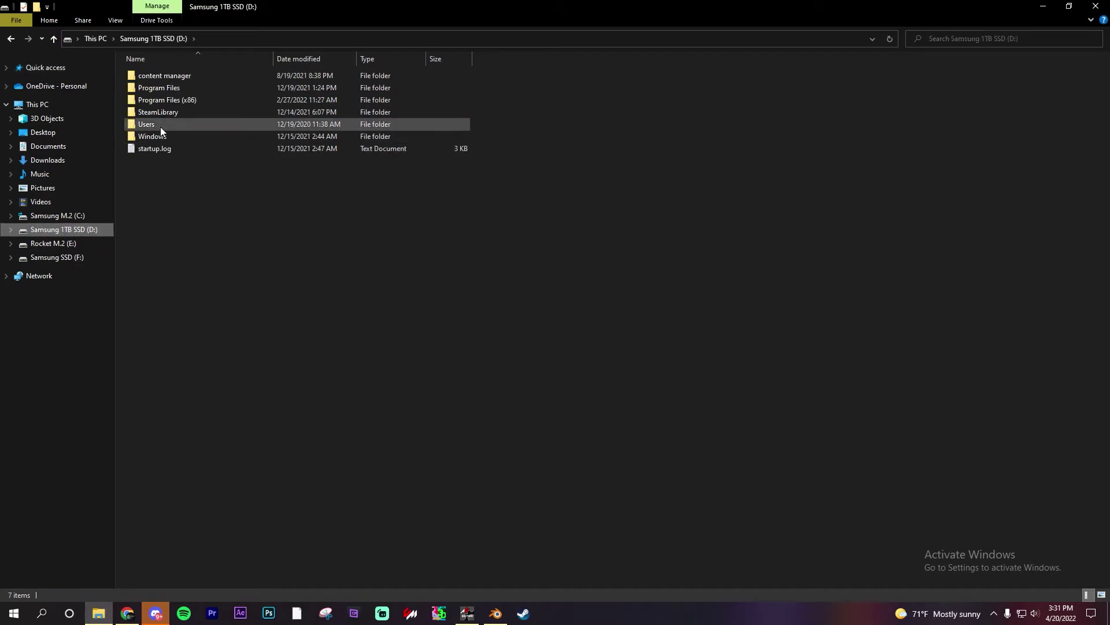
double_click(188, 99)
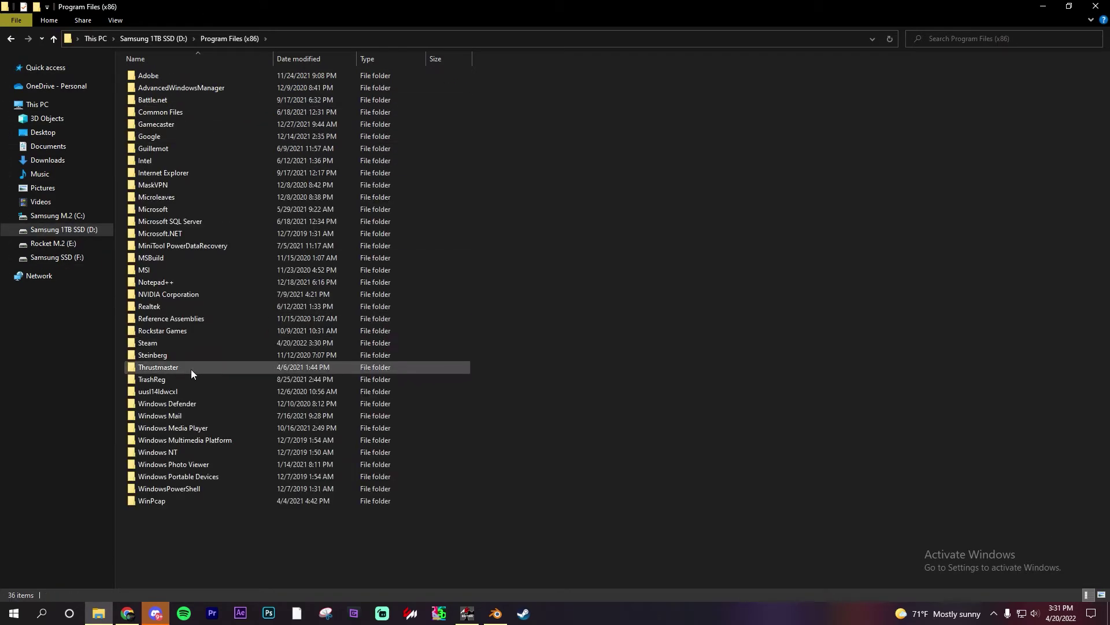
double_click(189, 342)
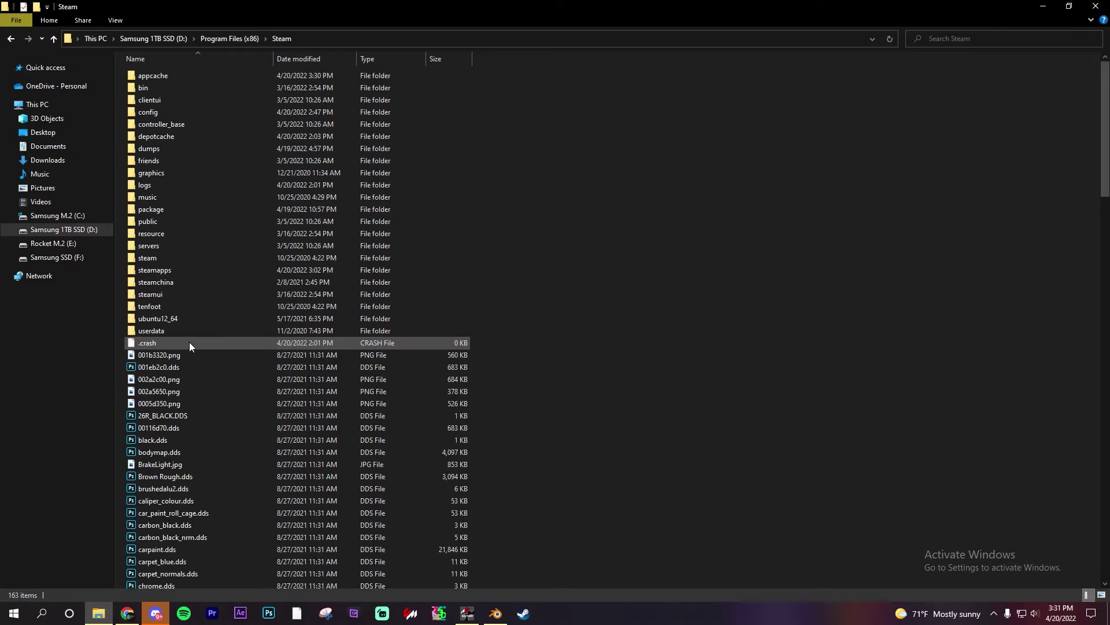
double_click(192, 268)
double_click(202, 79)
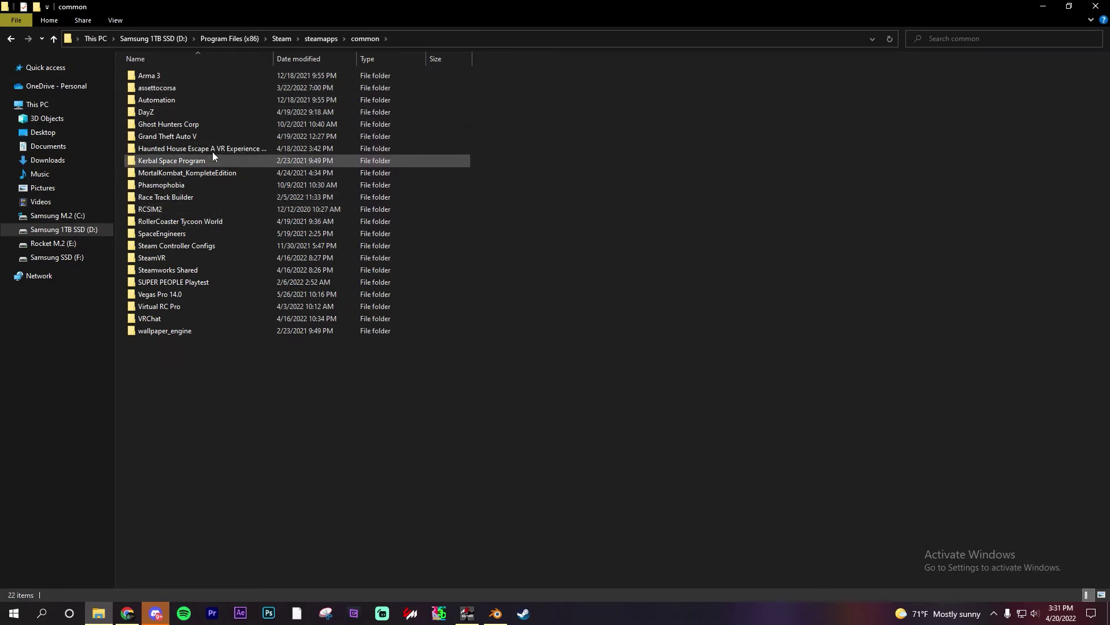
double_click(208, 92)
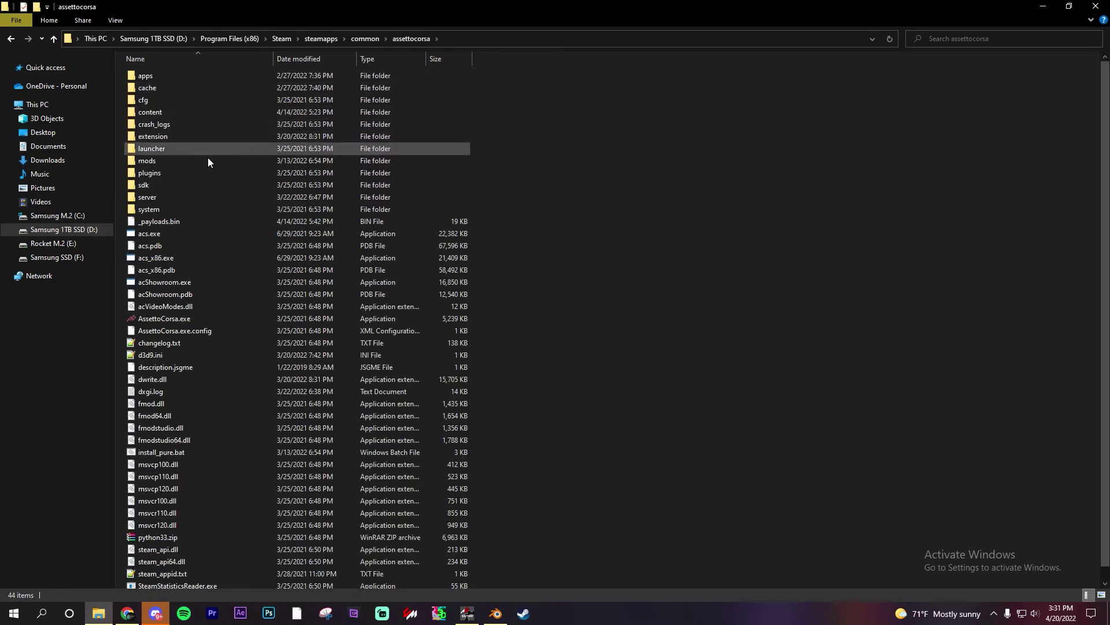
double_click(207, 186)
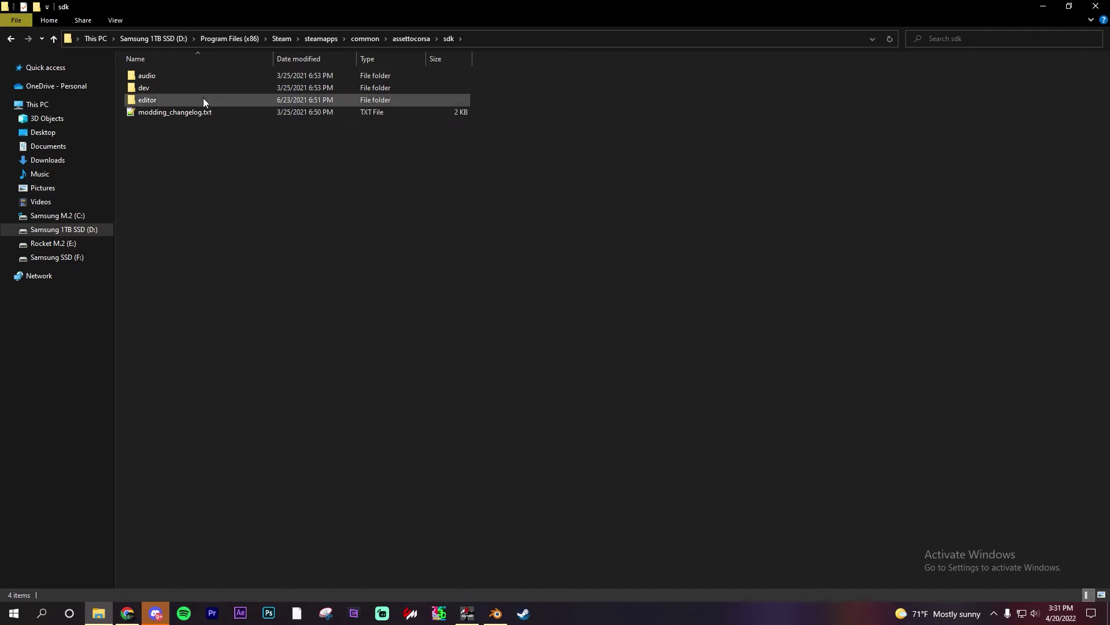
double_click(203, 100)
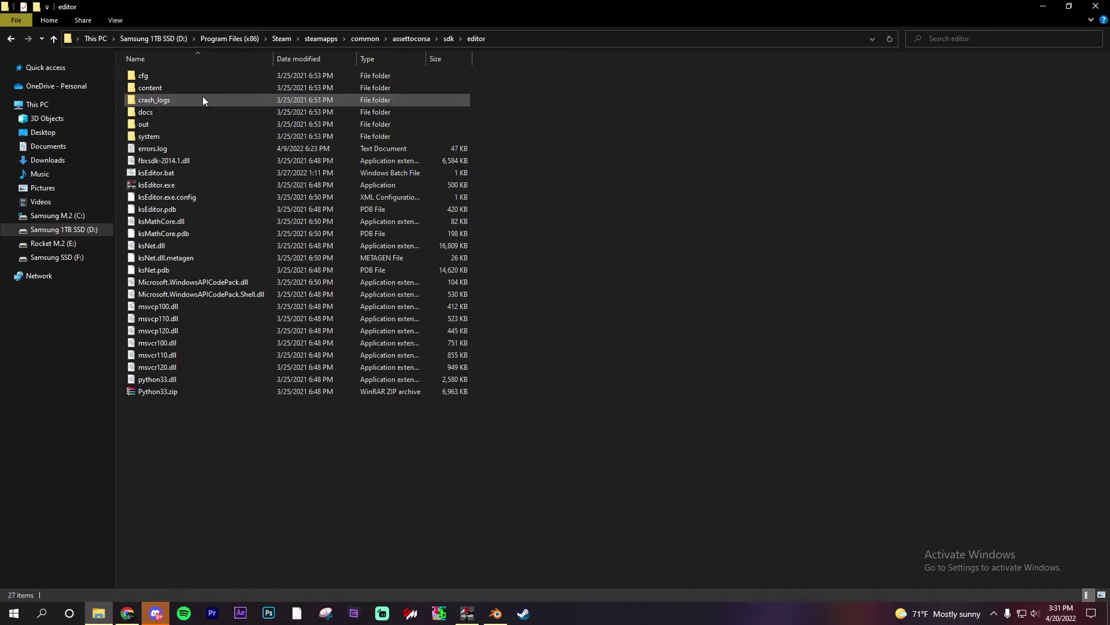
click(209, 188)
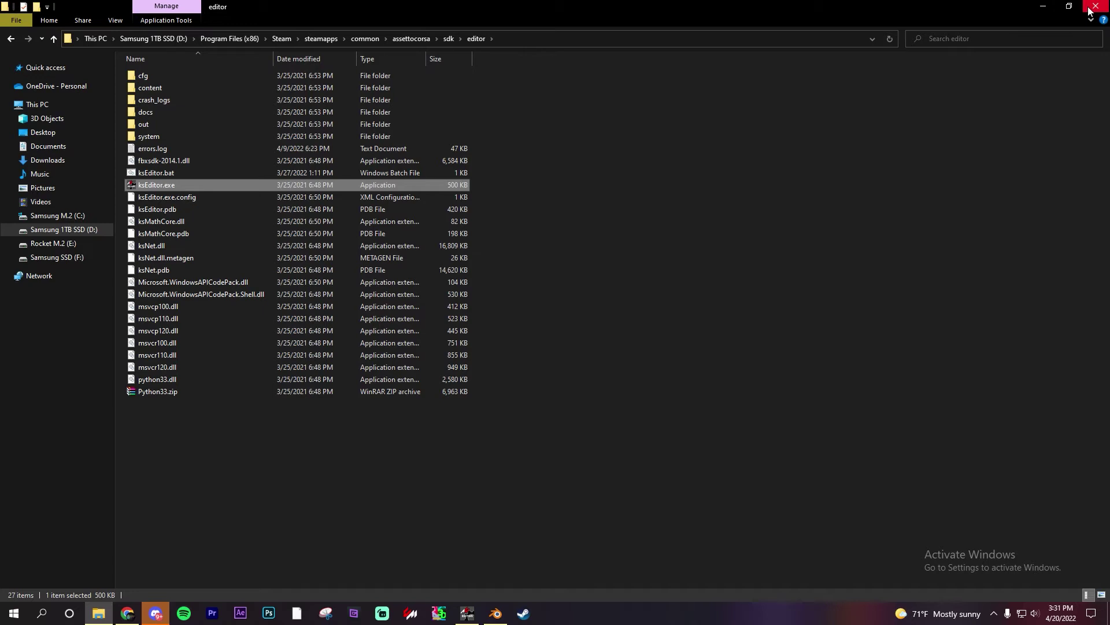
Go back to the youtube car folder and bring ksEditor to the front
click(15, 39)
click(15, 39)
click(16, 38)
click(16, 39)
click(15, 39)
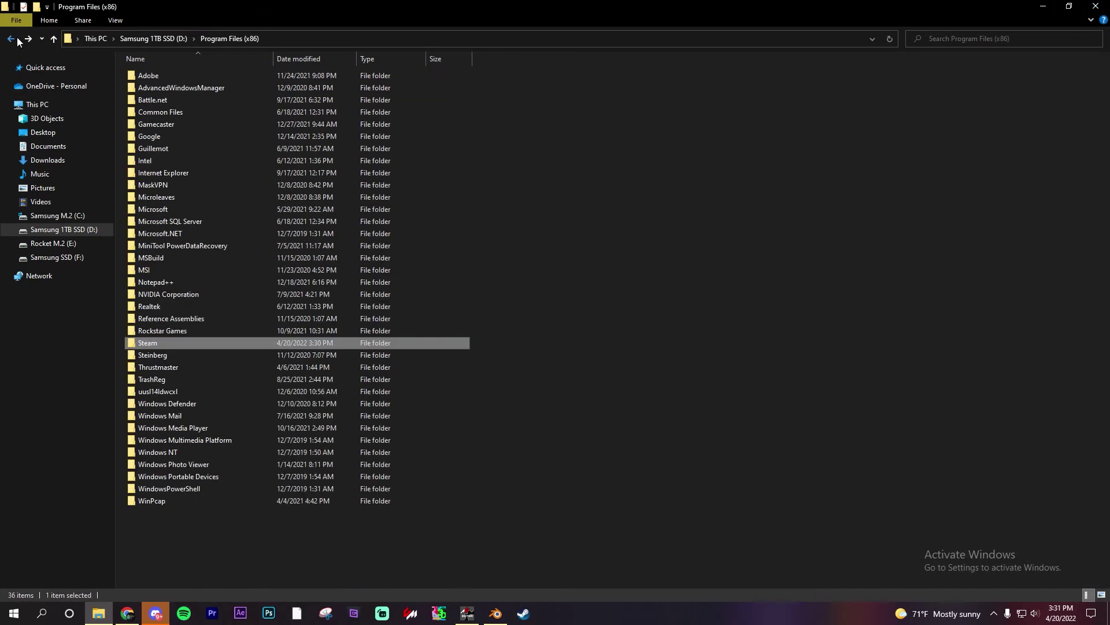
click(15, 39)
click(17, 39)
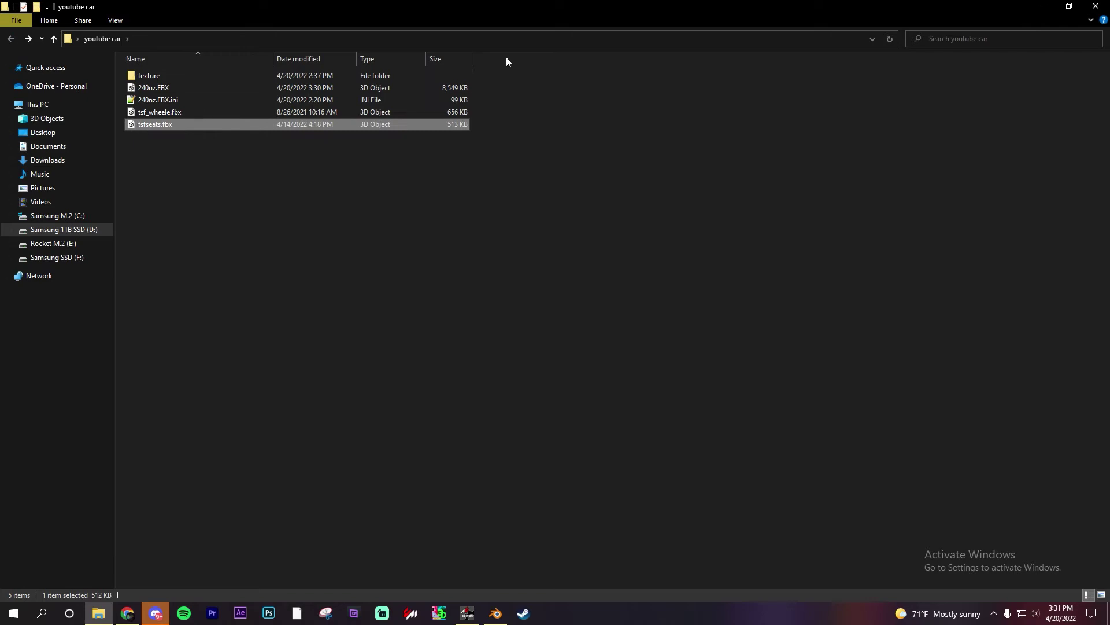
click(465, 608)
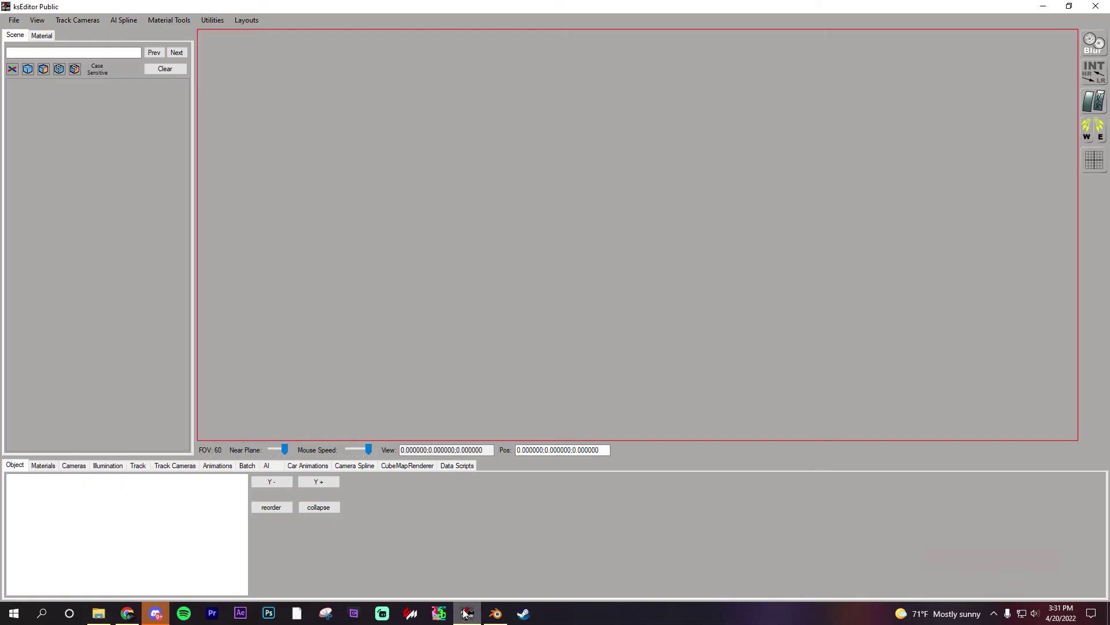
Open Desktop\youtube car\240nz.FBX in ksEditor with File > Open FBX
click(14, 21)
mouse_move(14, 20)
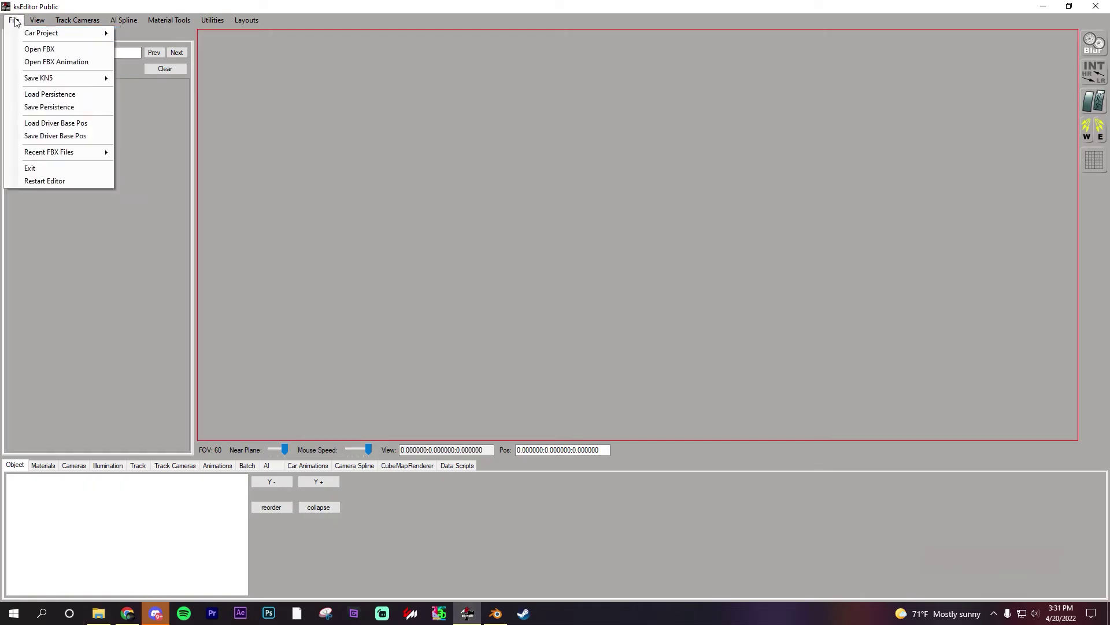
click(41, 49)
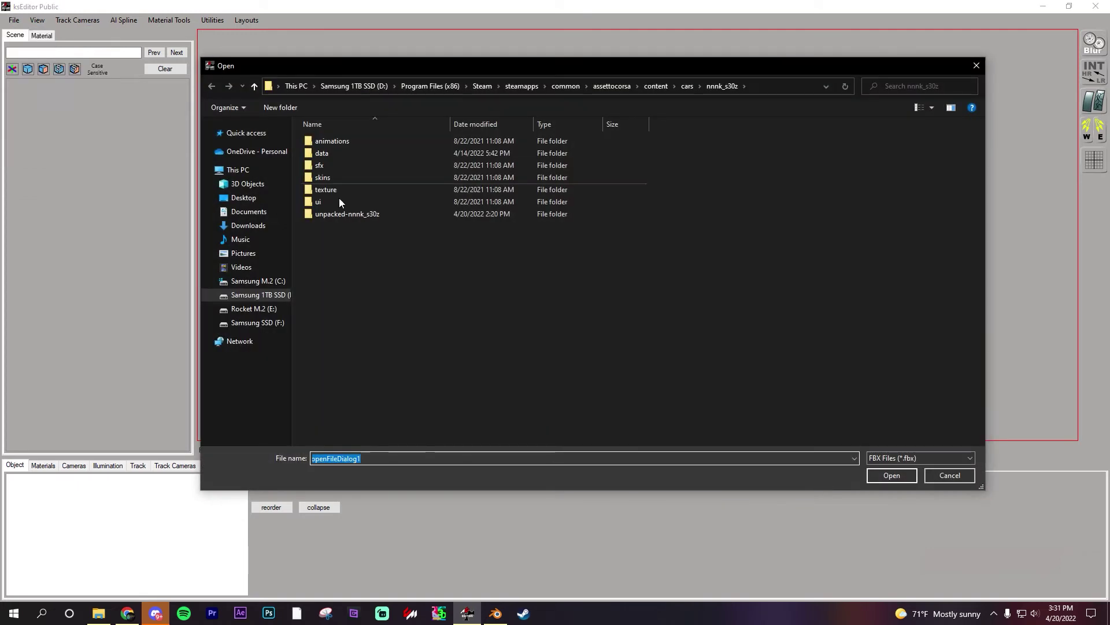
click(256, 200)
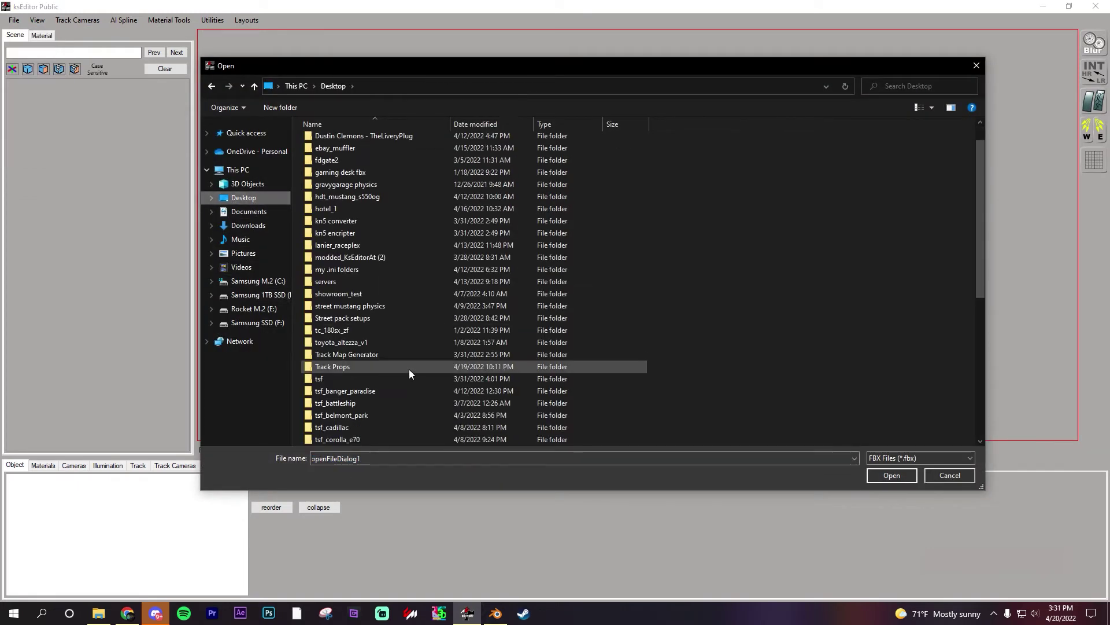
scroll(408, 369, down, 10)
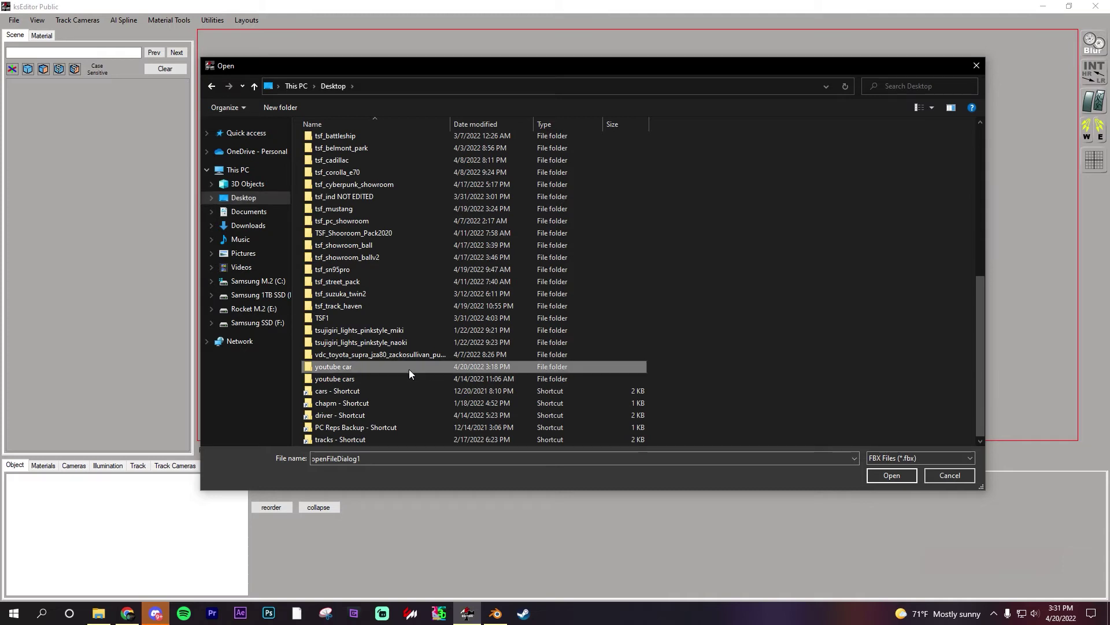
double_click(408, 369)
click(367, 155)
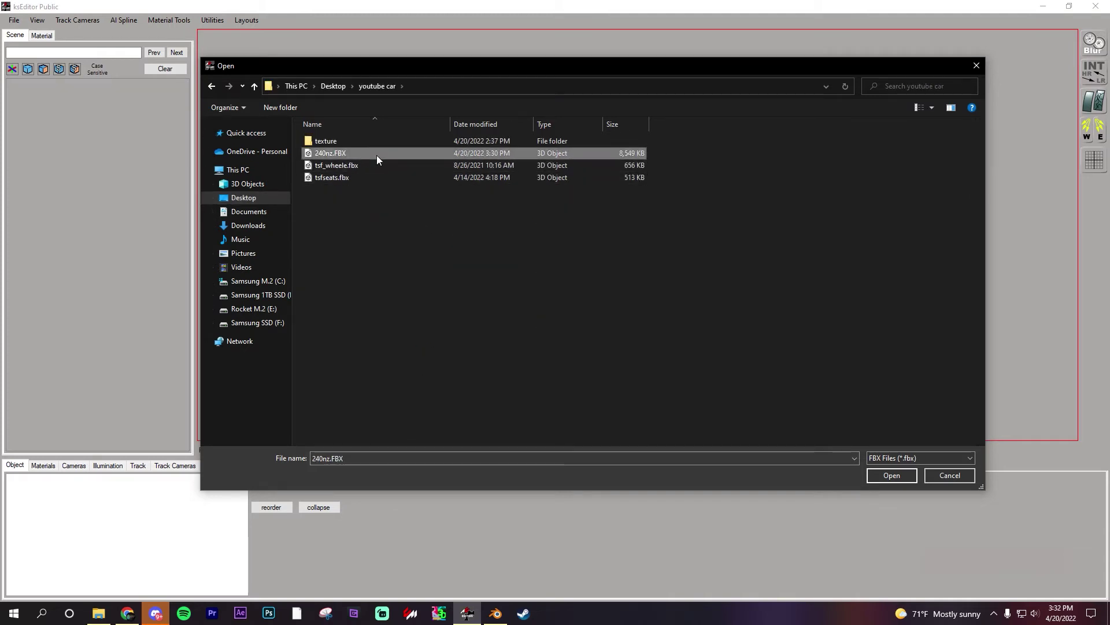
click(893, 475)
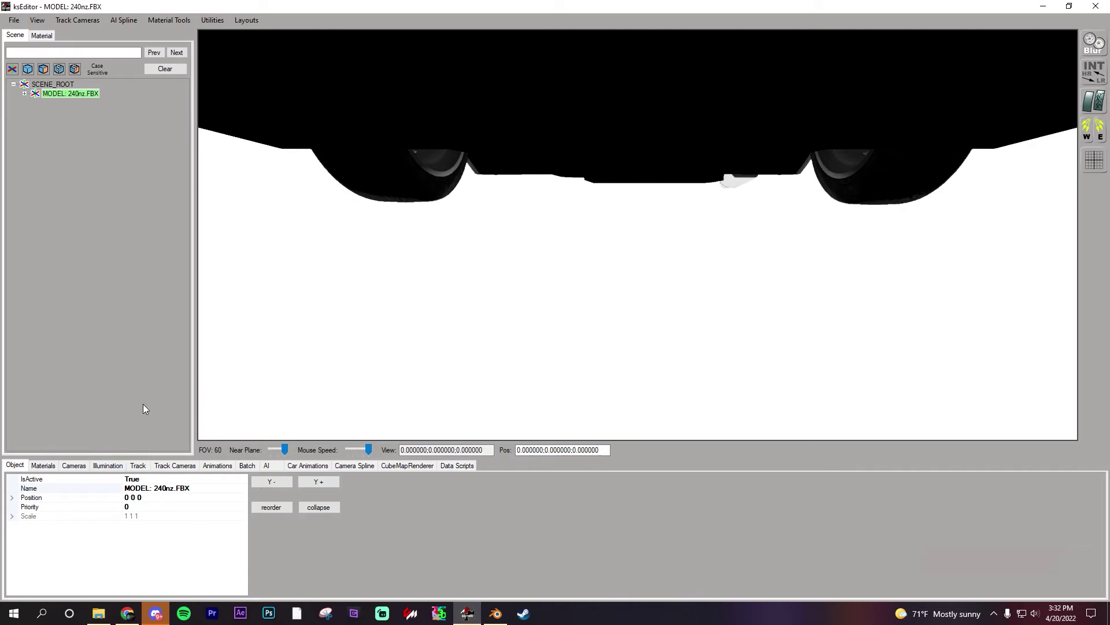
Load the 3_clear weather and the default PPfx preset on the Illumination tab
click(106, 466)
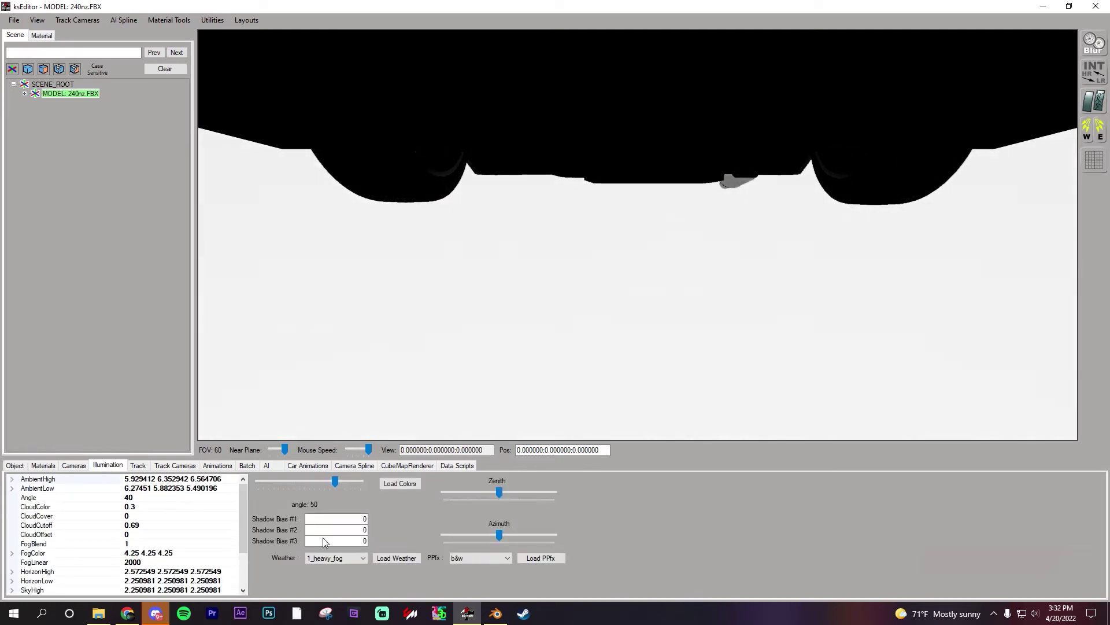
click(342, 558)
click(342, 584)
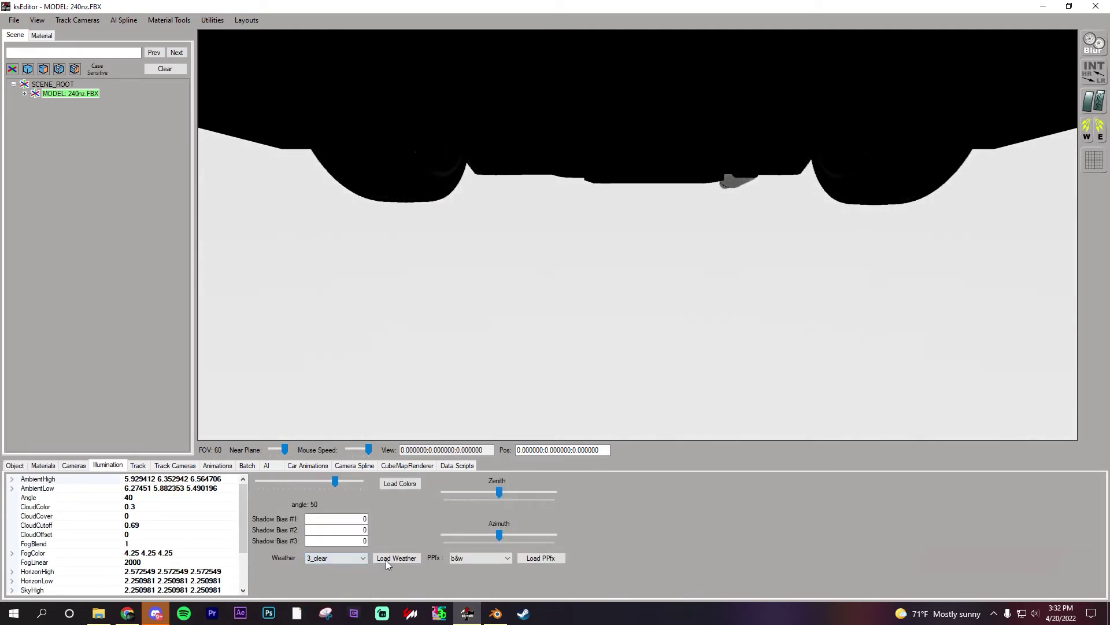
click(396, 558)
click(469, 558)
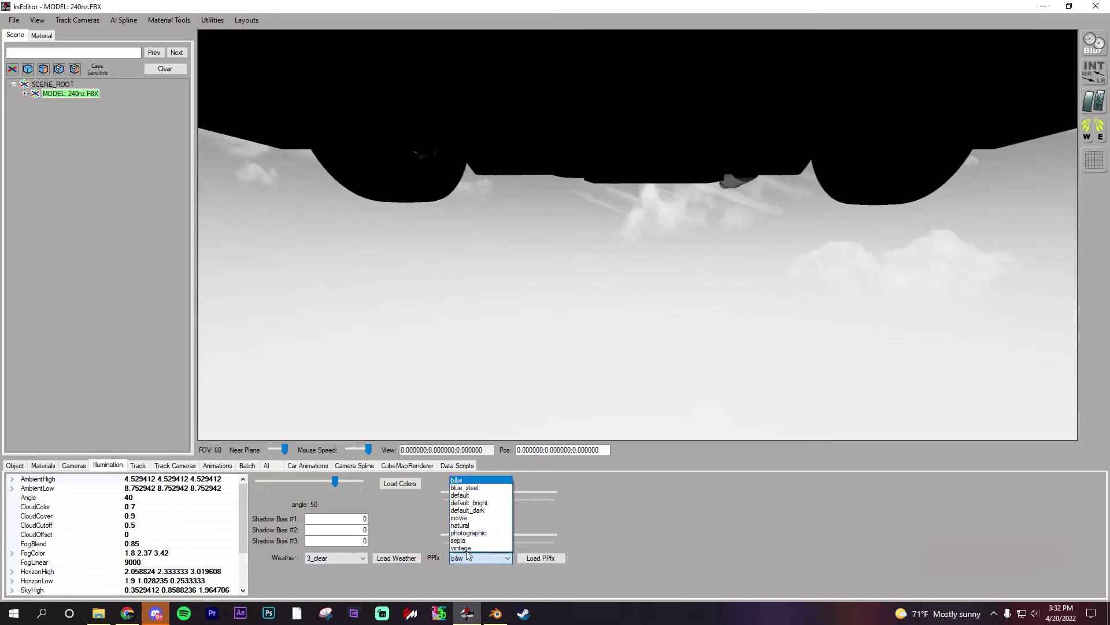
click(471, 495)
click(540, 558)
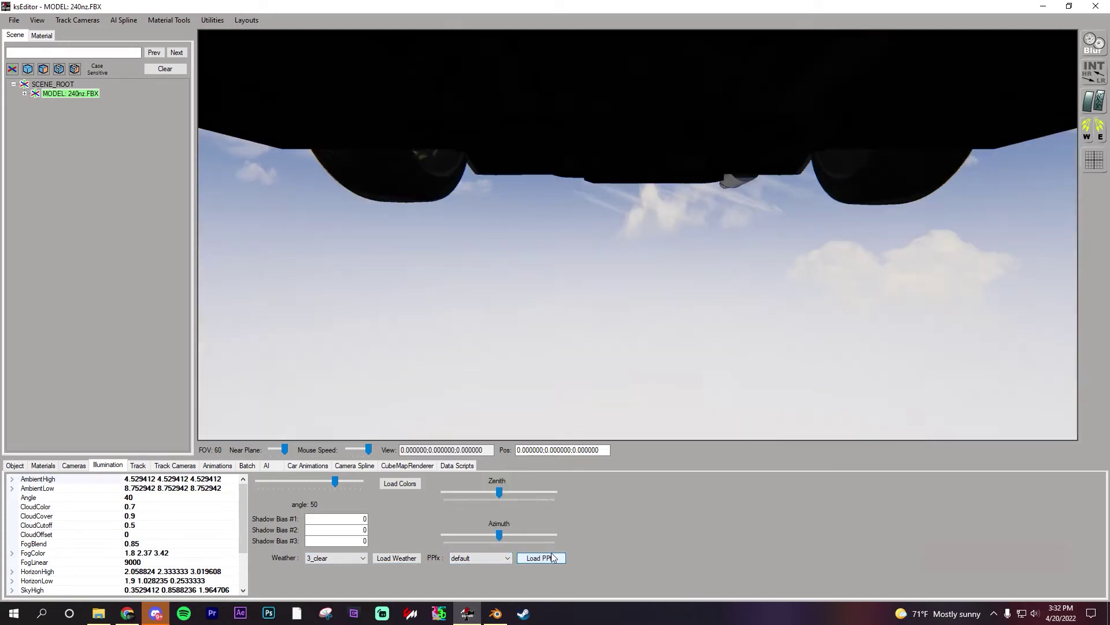
Fly the camera into the cabin to face the dashboard and seats
drag(569, 190, 577, 185)
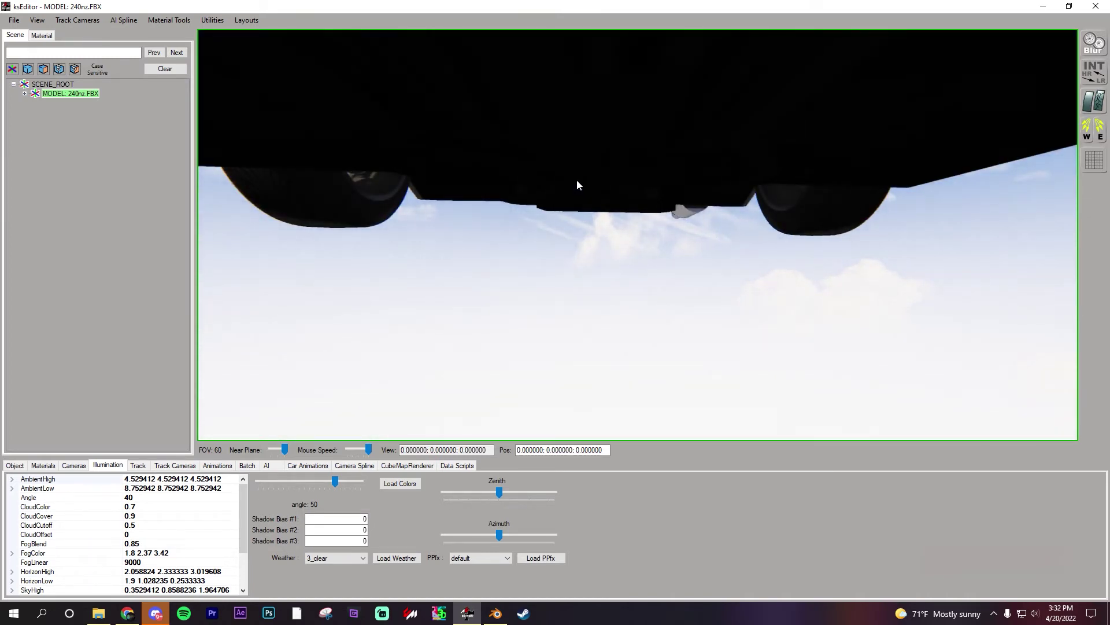
drag(577, 185, 612, 188)
key(w)
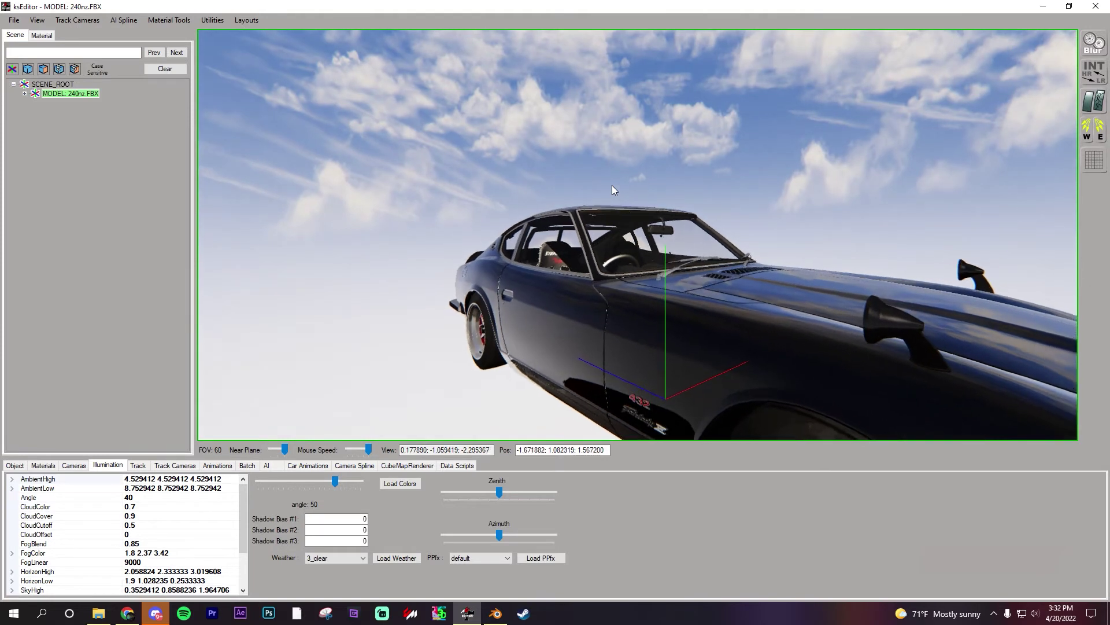
key(w)
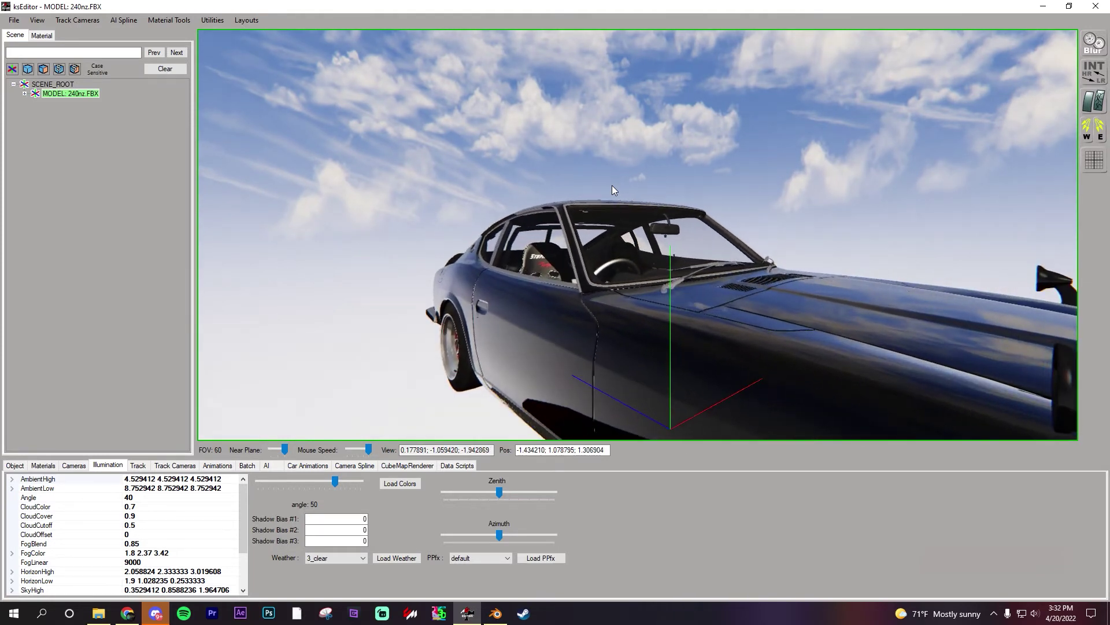
key(w)
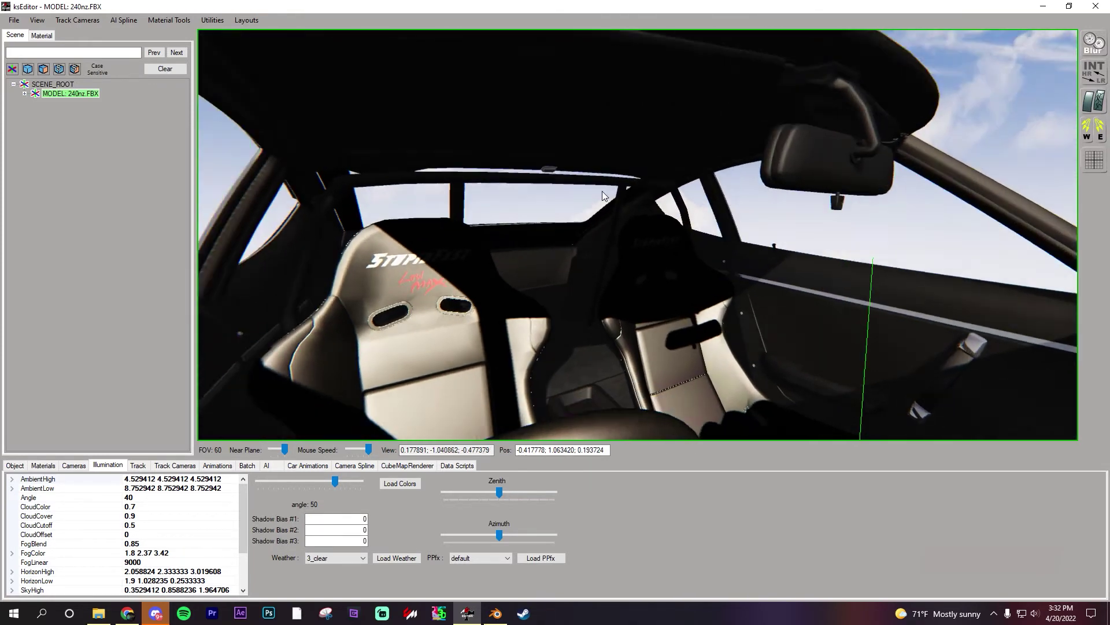
right_drag(602, 191, 633, 217)
Select the bride_seat material and switch it to the ksPerPixelReflection shader
click(629, 218)
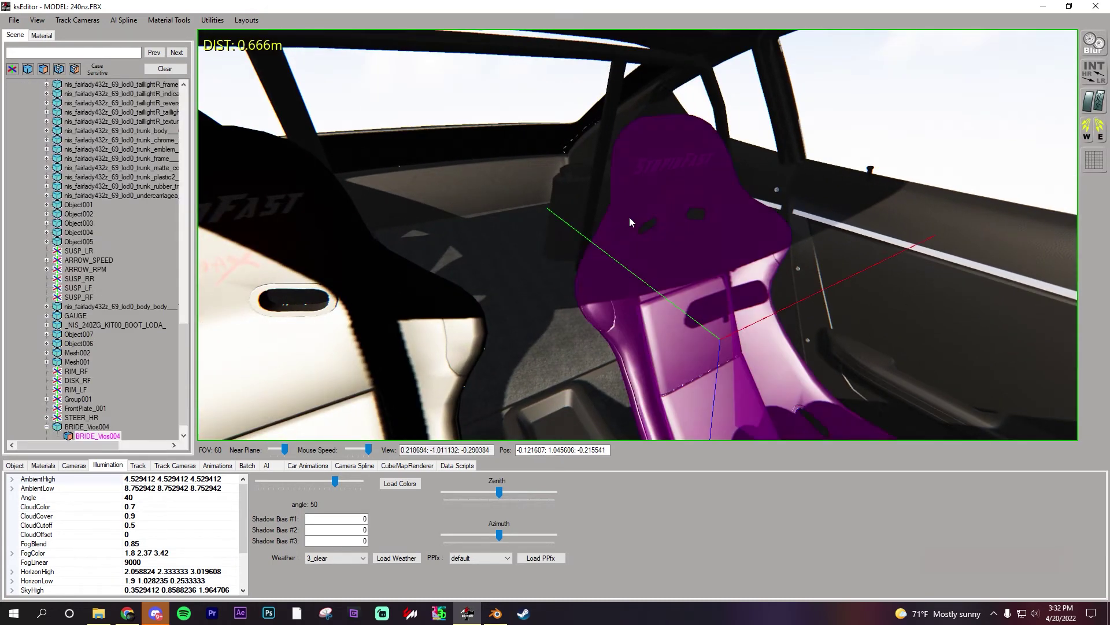
click(42, 35)
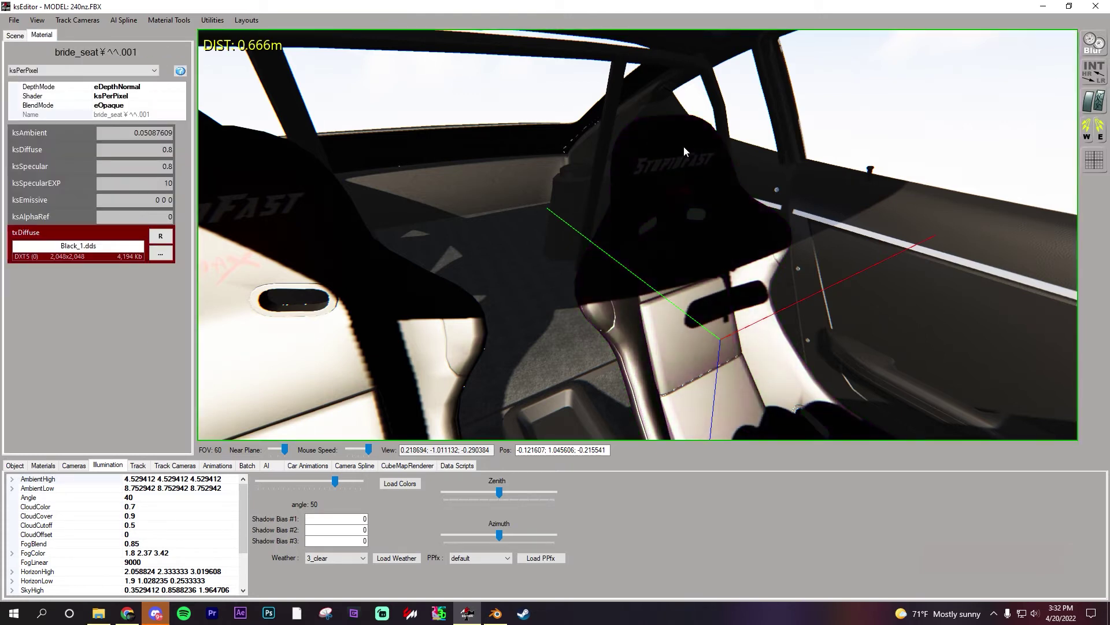
click(669, 158)
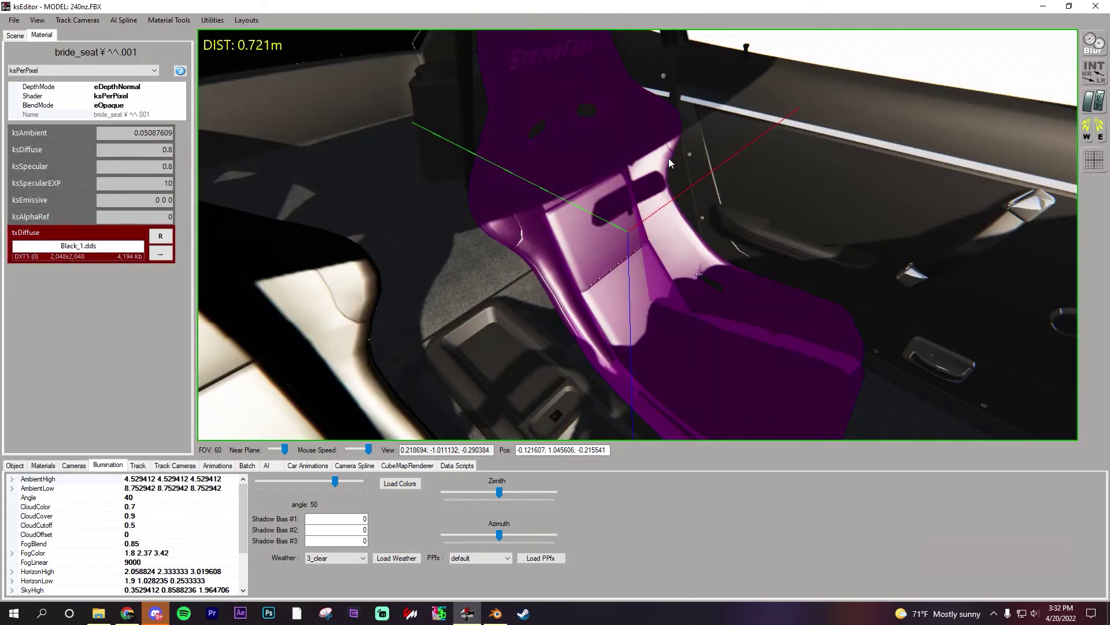
right_drag(669, 158, 625, 146)
click(657, 220)
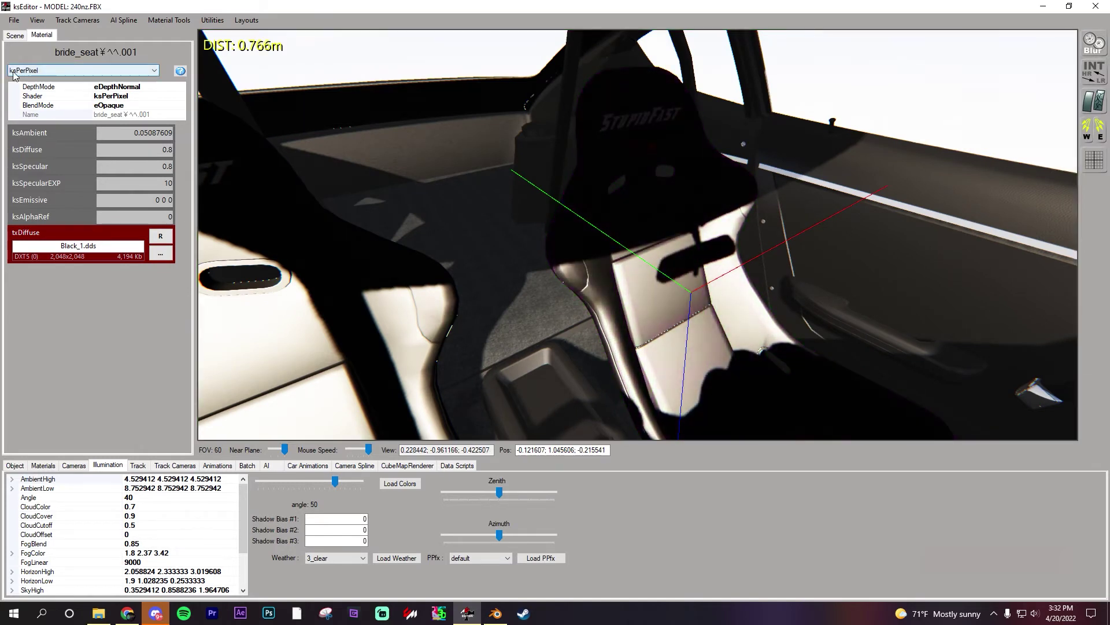
click(72, 72)
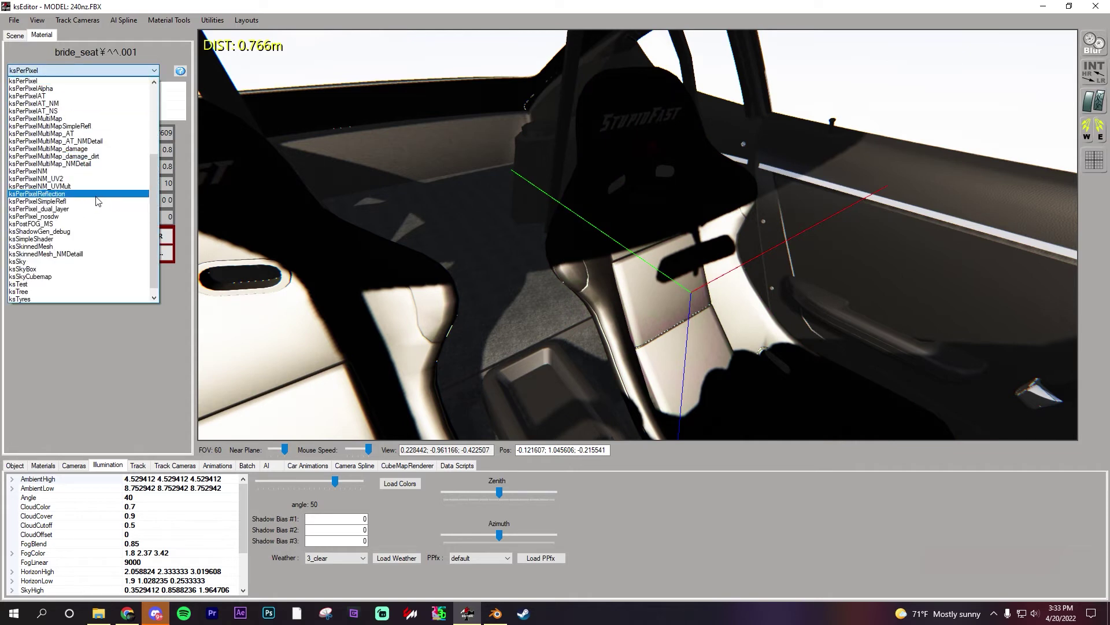
click(98, 200)
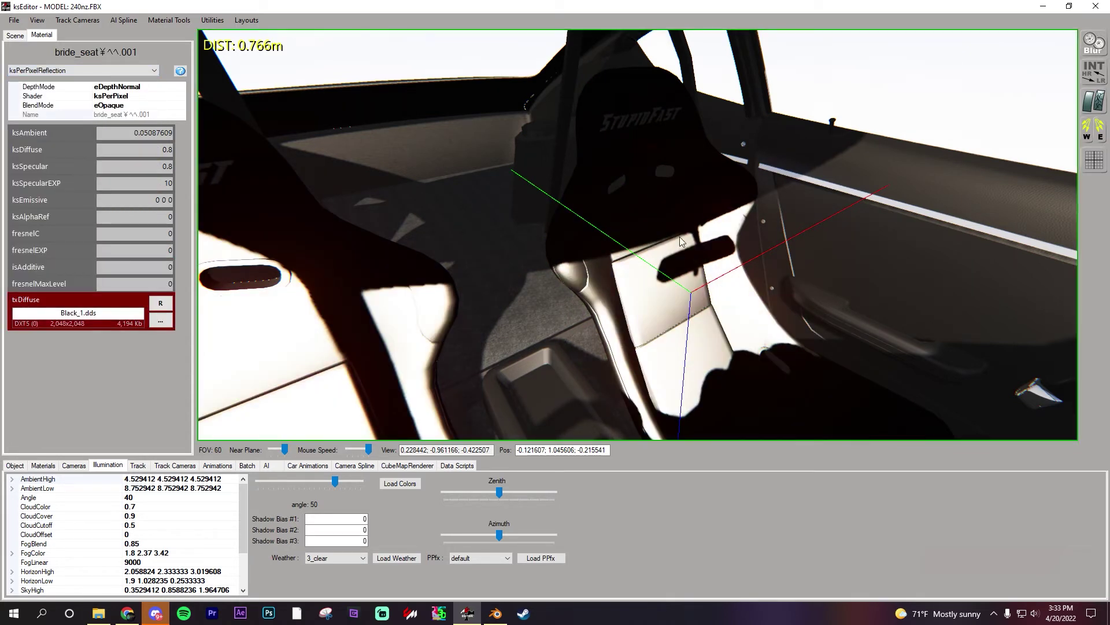
mouse_move(679, 237)
right_down()
mouse_move(751, 260)
mouse_move(676, 233)
right_up()
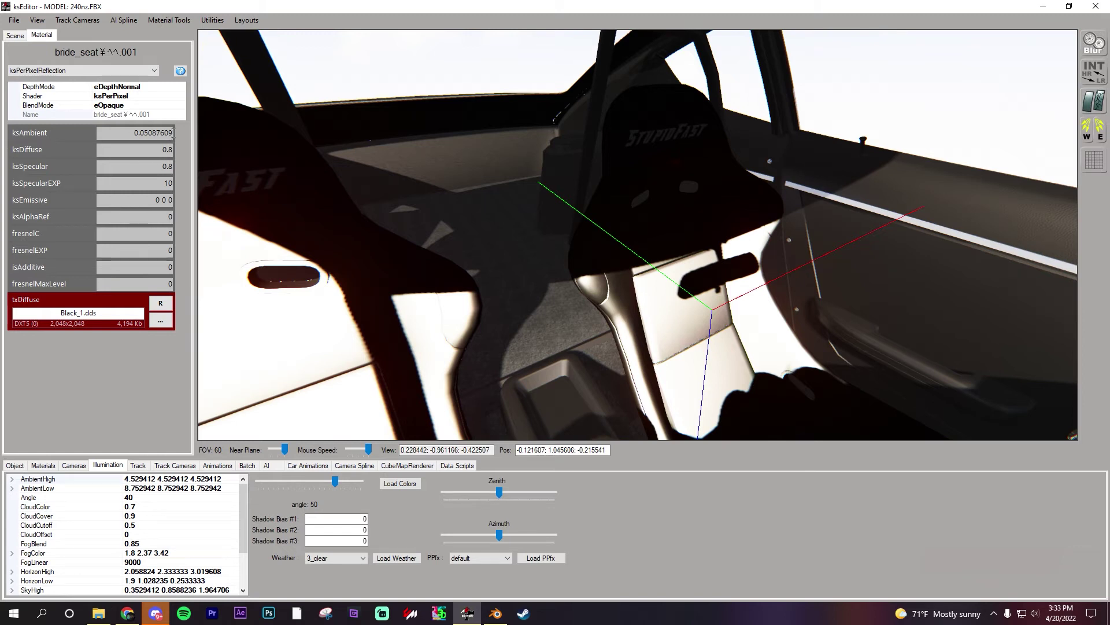
Set bride_seat's ksDiffuse to 0.3, ksSpecular to 0.02 and ksSpecularEXP to 30
drag(173, 132, 148, 133)
text(3)
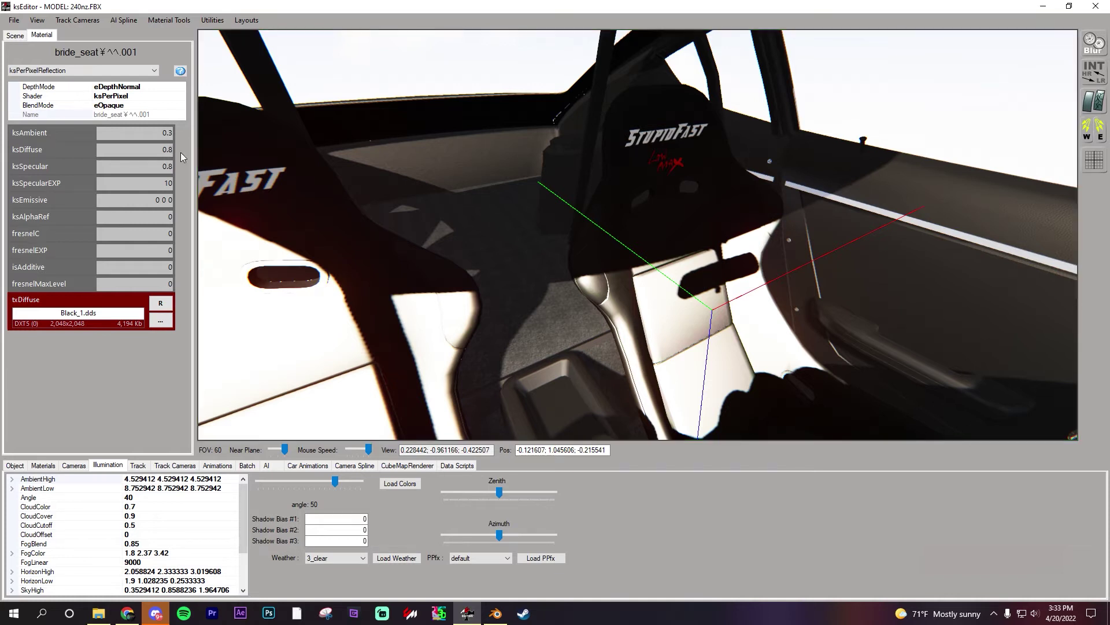
key(BackSpace)
text(3)
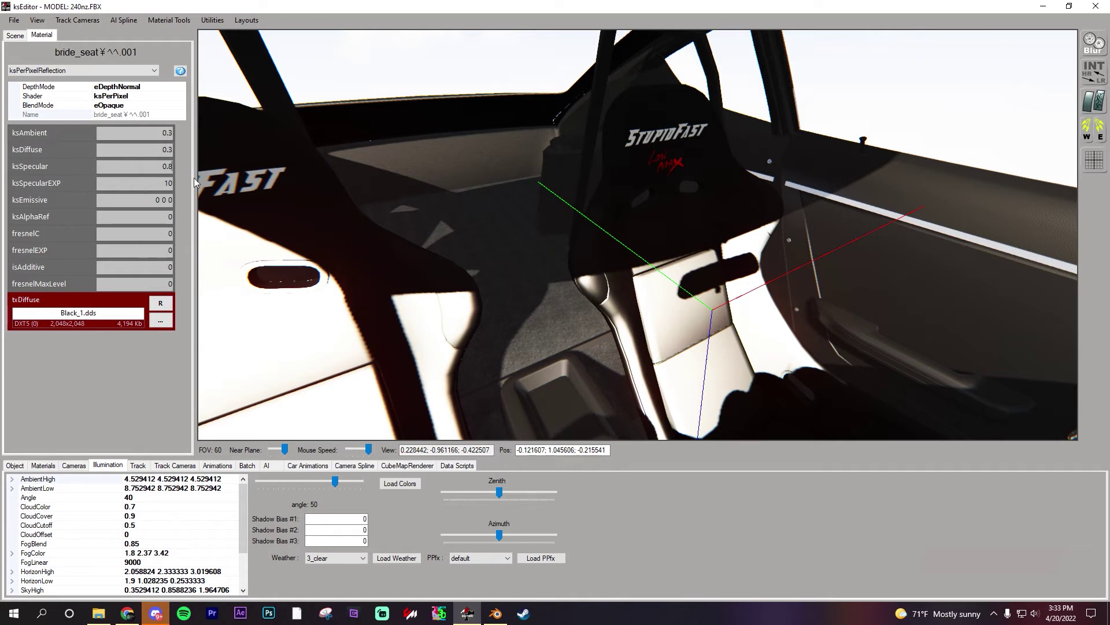
key(BackSpace)
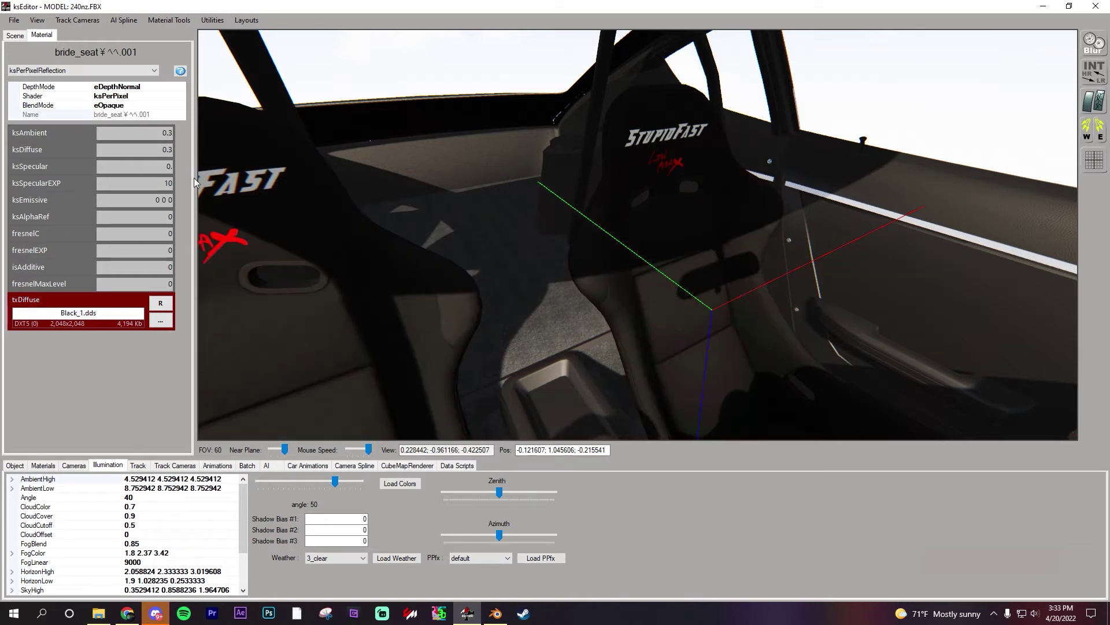
text(02)
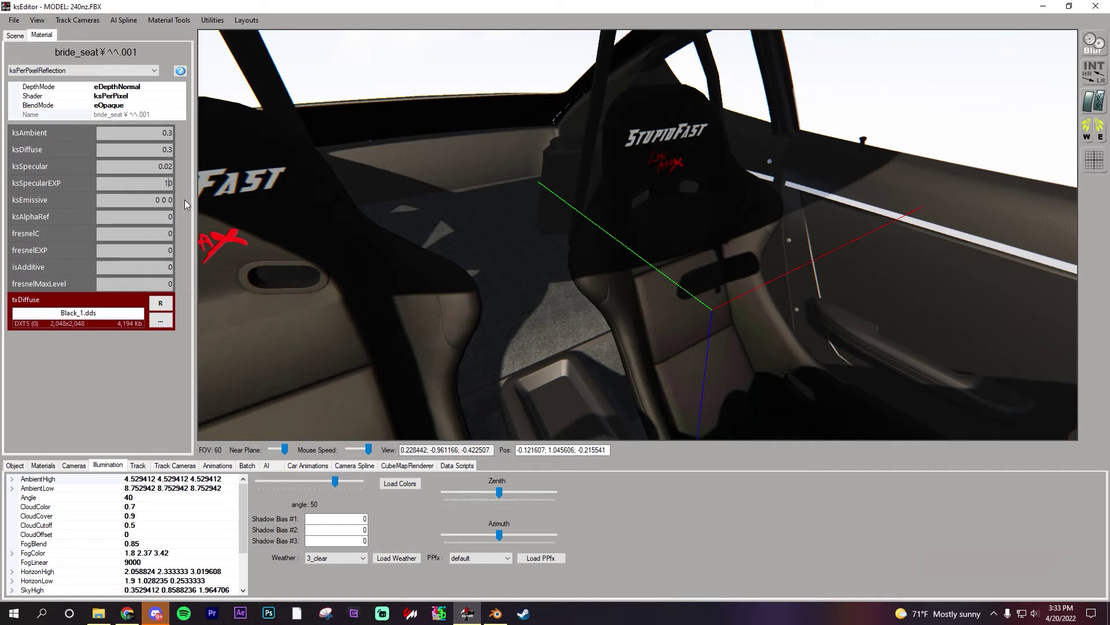
key(BackSpace)
text(3)
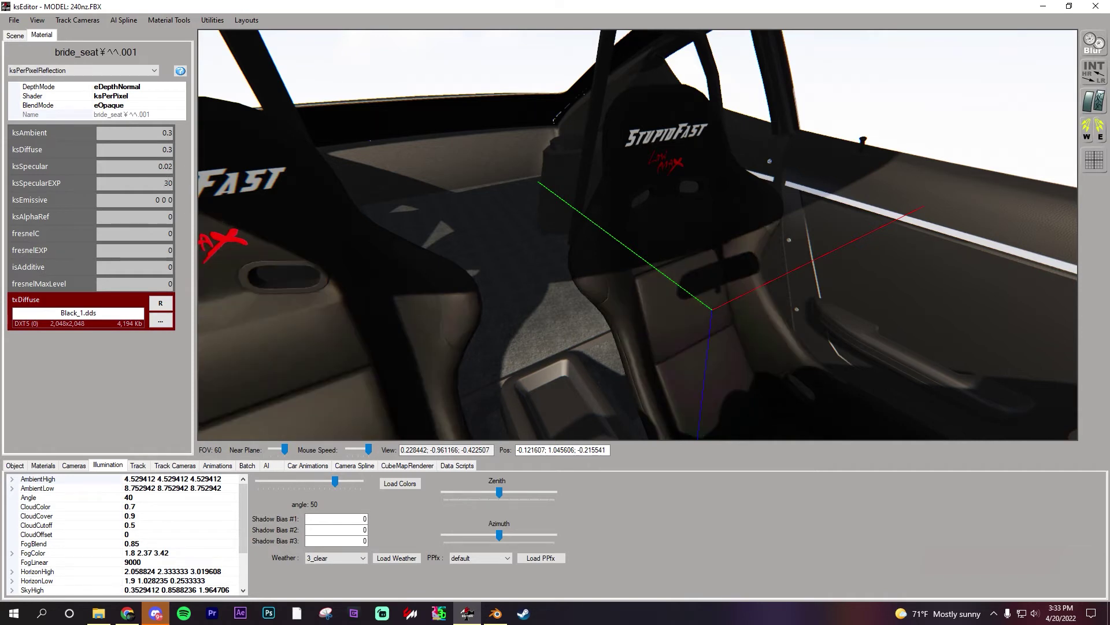
drag(462, 247, 591, 183)
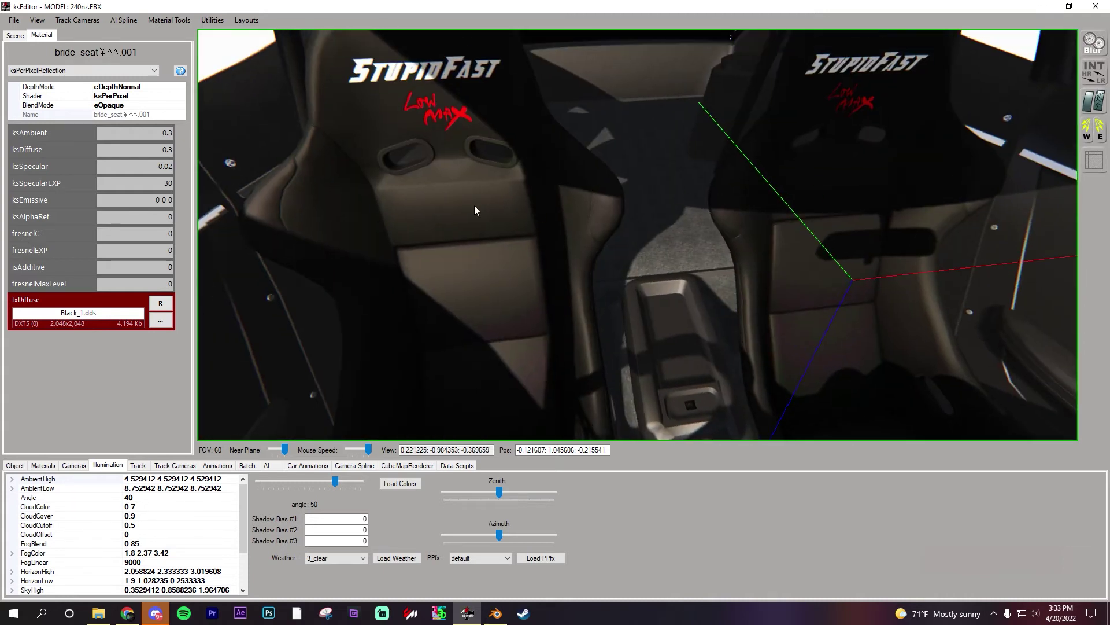
drag(475, 206, 585, 192)
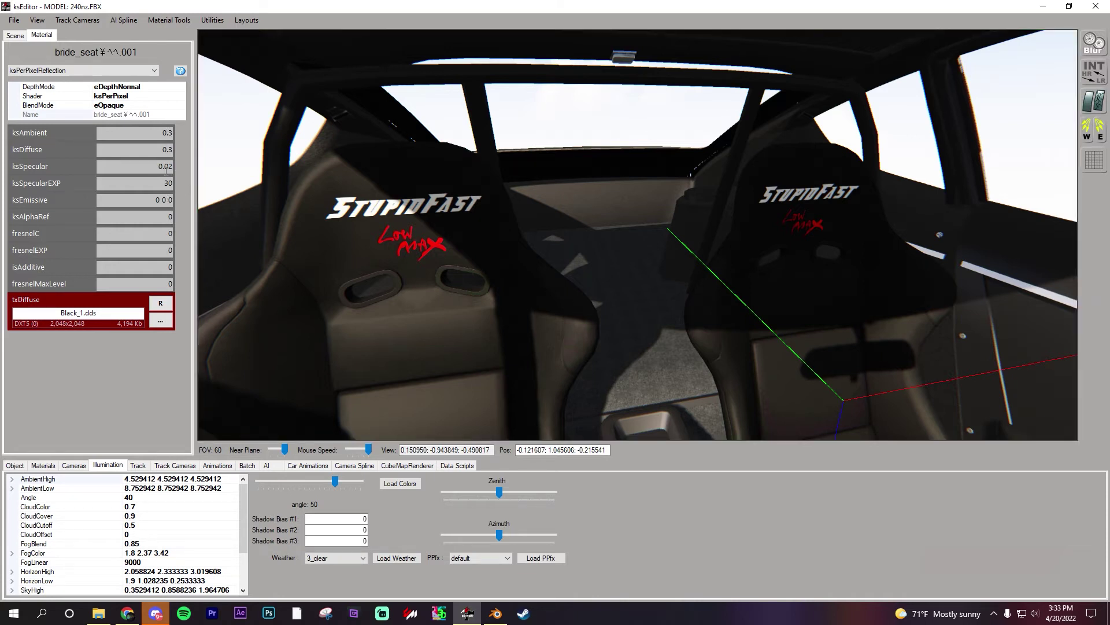
mouse_move(372, 220)
mouse_down()
mouse_move(605, 221)
mouse_move(591, 236)
mouse_move(388, 234)
mouse_up()
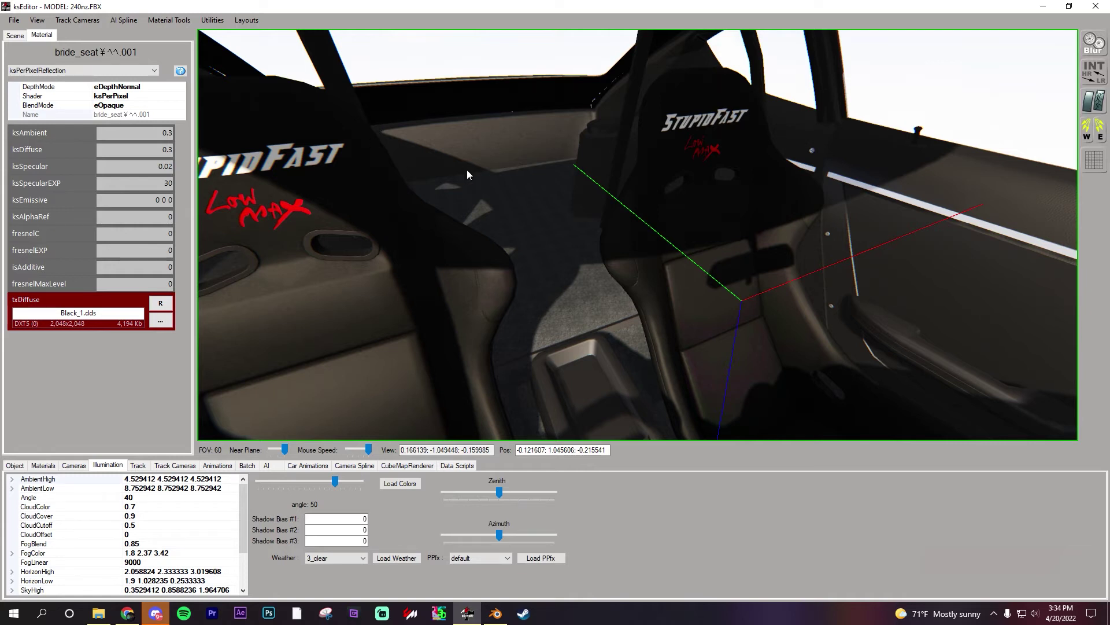
right_drag(466, 168, 609, 164)
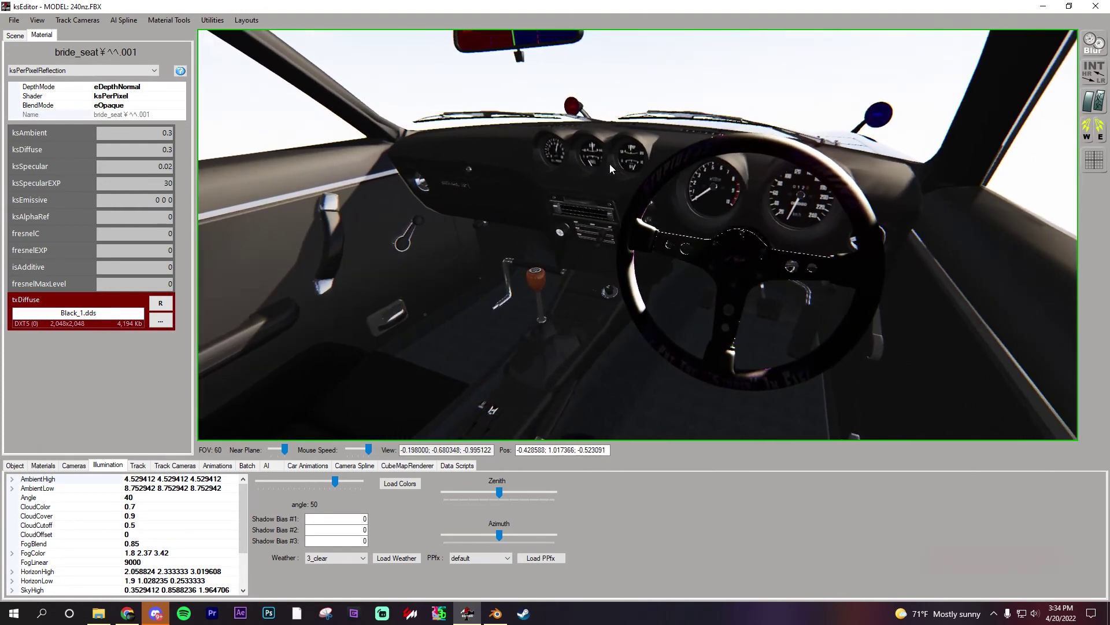
Select the steering wheel rim and change its shader to ksPerPixelSimpleRefl
click(641, 185)
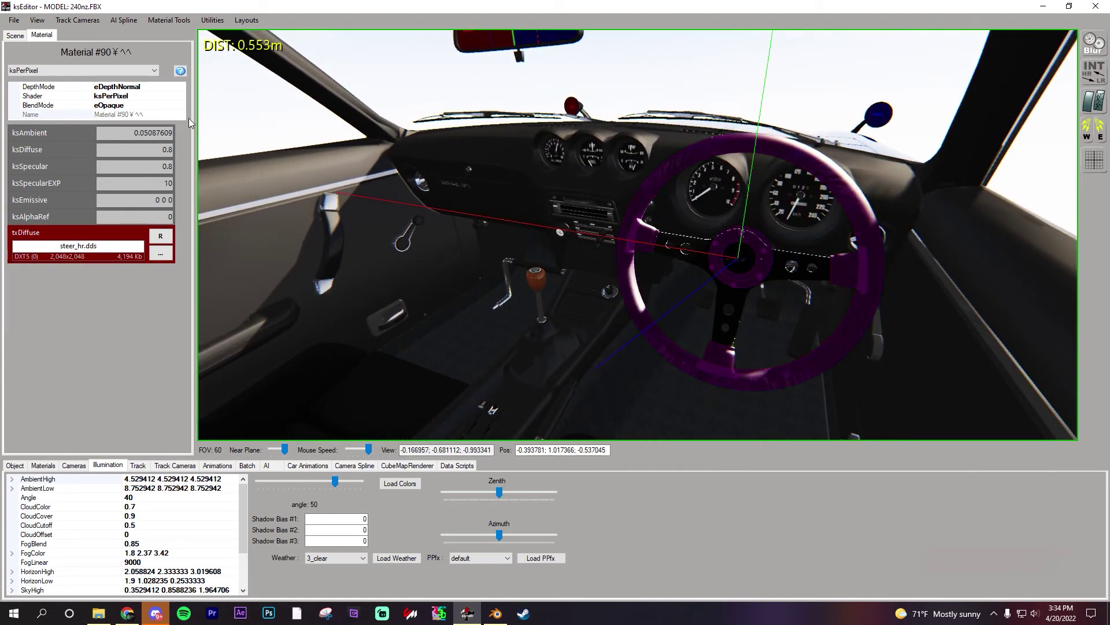
click(87, 70)
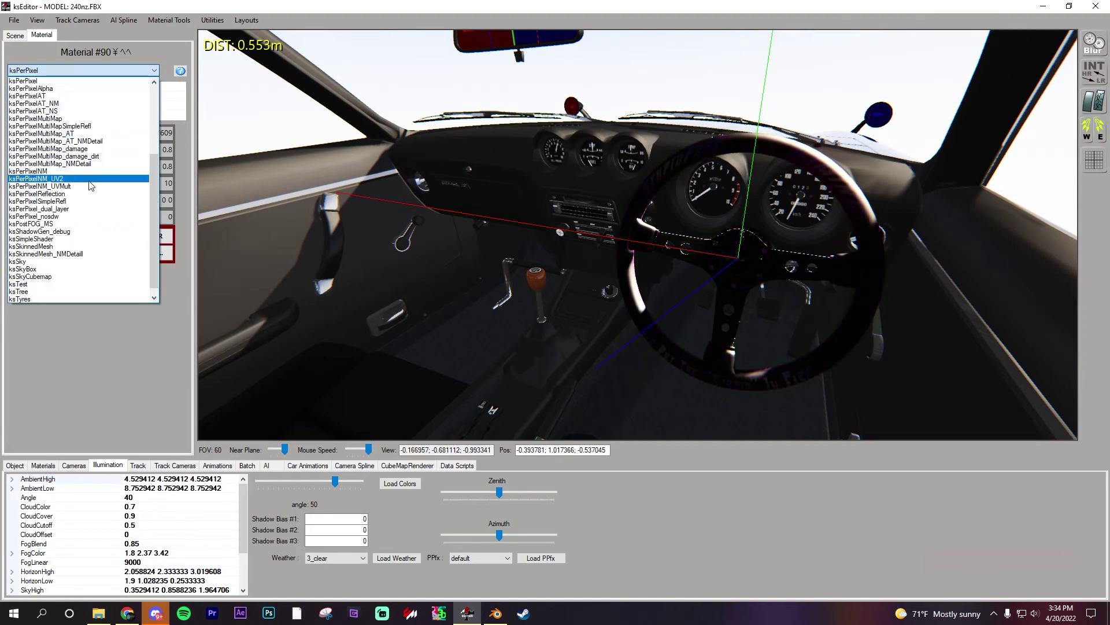
click(81, 202)
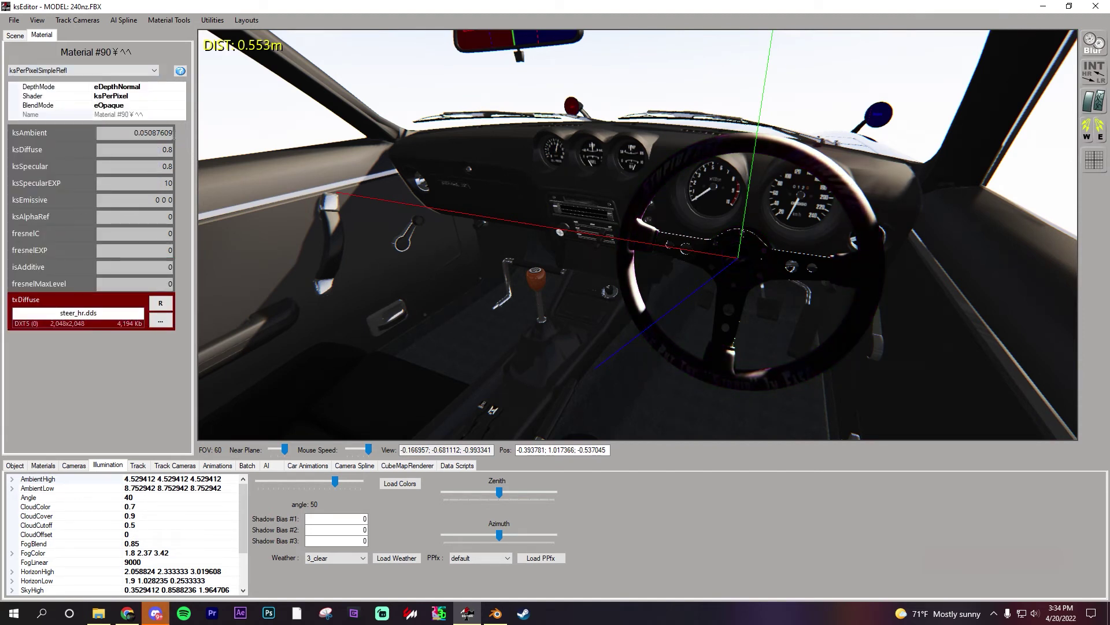
Set the rim material's ksAmbient and ksDiffuse to 0.3, ksSpecular to 0.02 and ksSpecularEXP to 30
drag(173, 133, 139, 137)
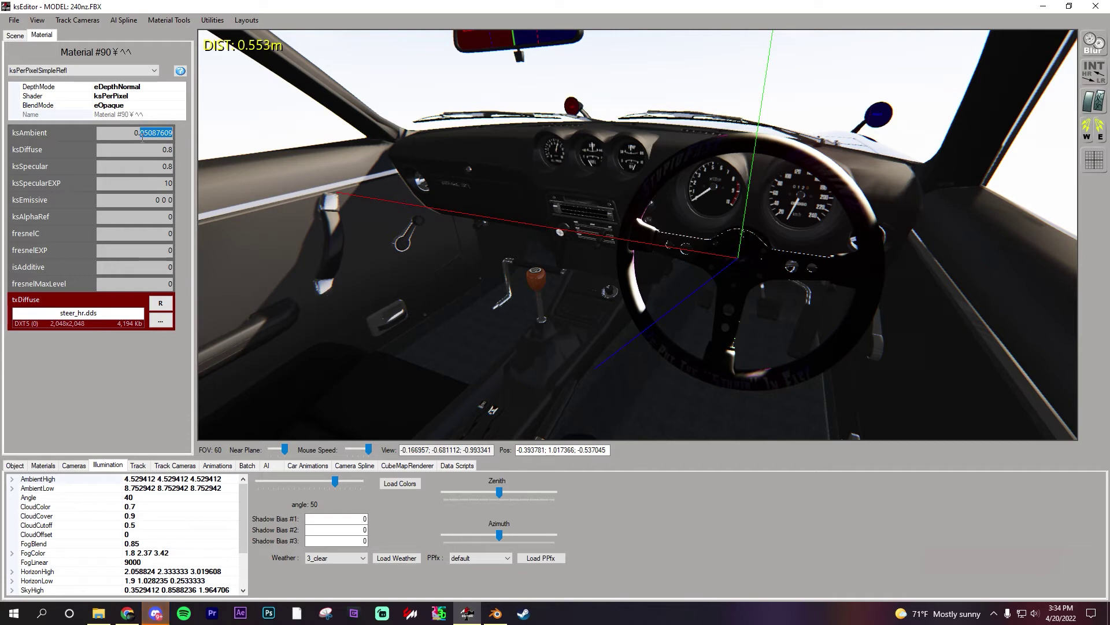
text(3)
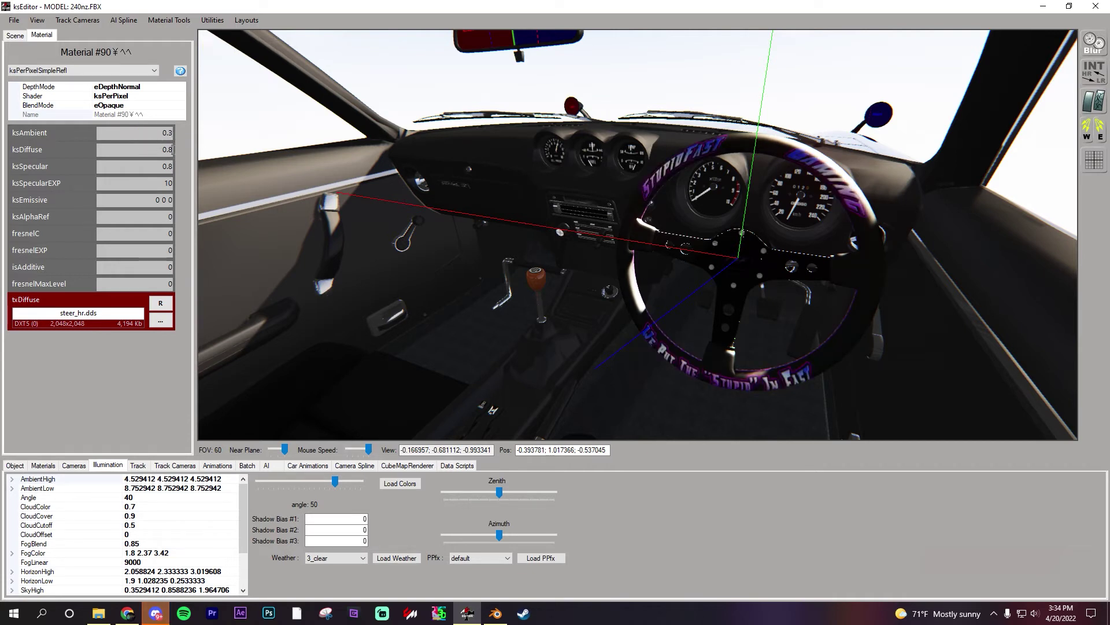
key(BackSpace)
text(3)
click(173, 166)
key(BackSpace)
text(02)
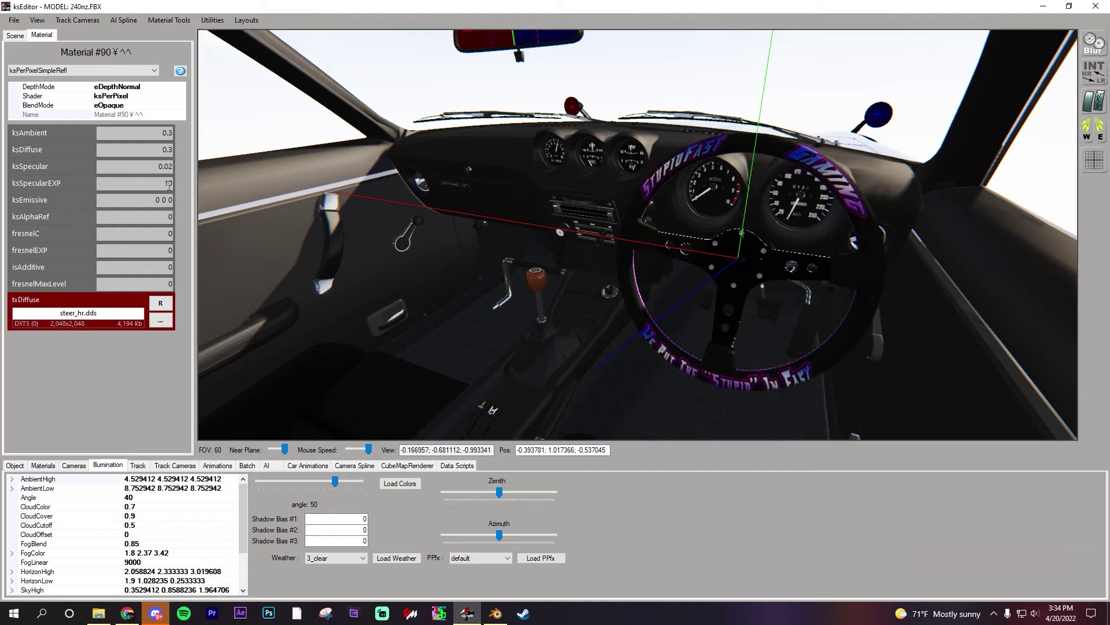
click(168, 184)
key(BackSpace)
key(BackSpace)
text(030)
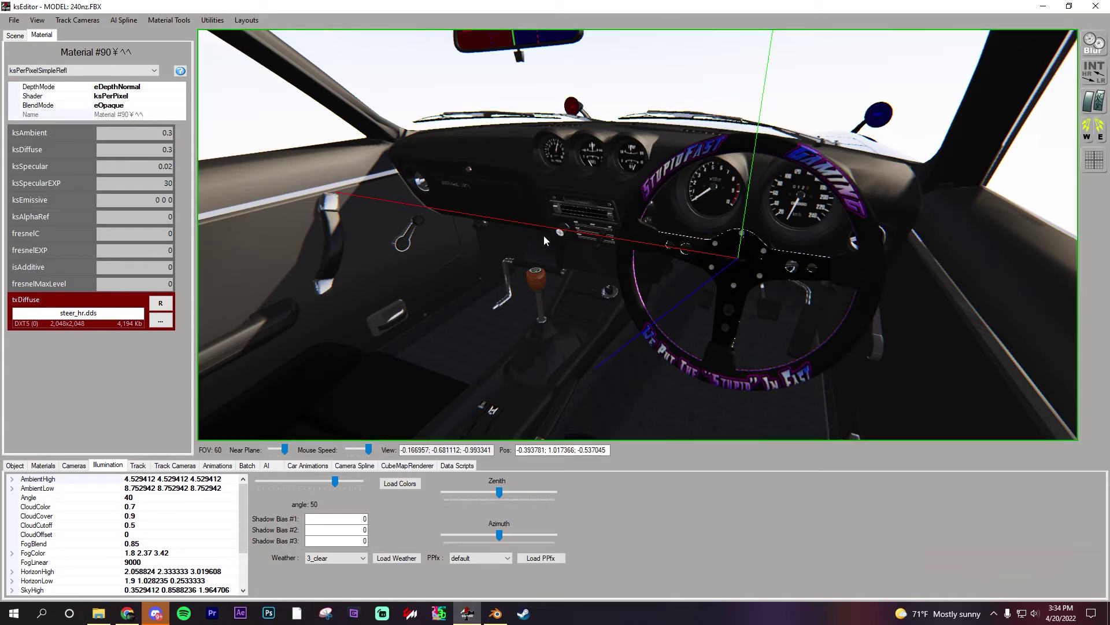
click(701, 250)
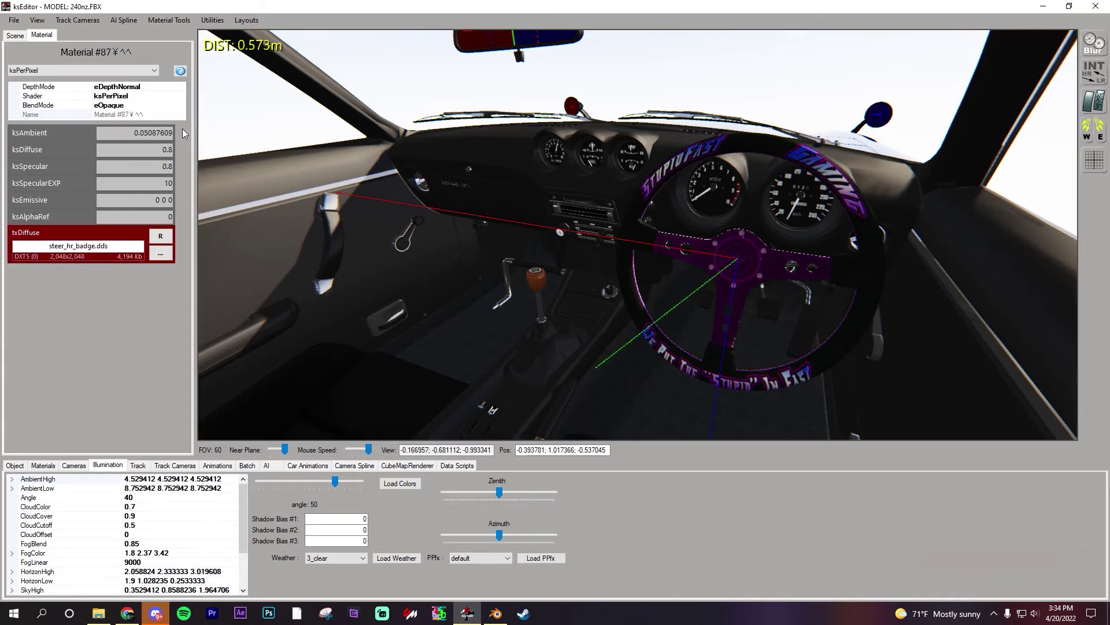
Enter ksAmbient 0.3, ksDiffuse 0.3, ksSpecular 0.02 and ksSpecularEXP 30 for the steer_hr_badge.dds material
drag(173, 133, 143, 141)
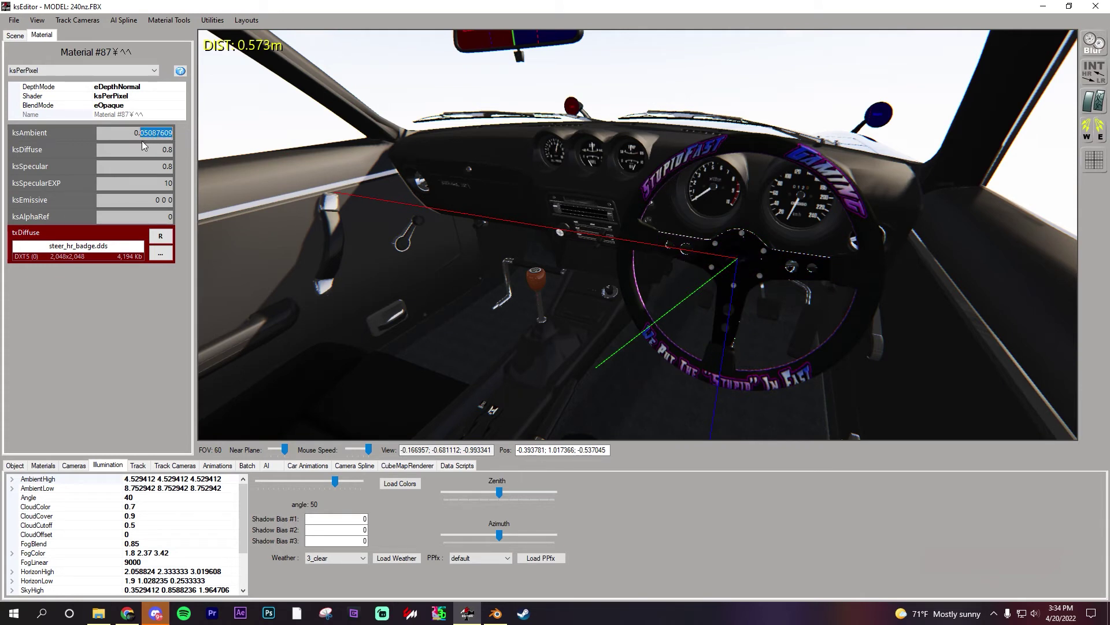
text(3)
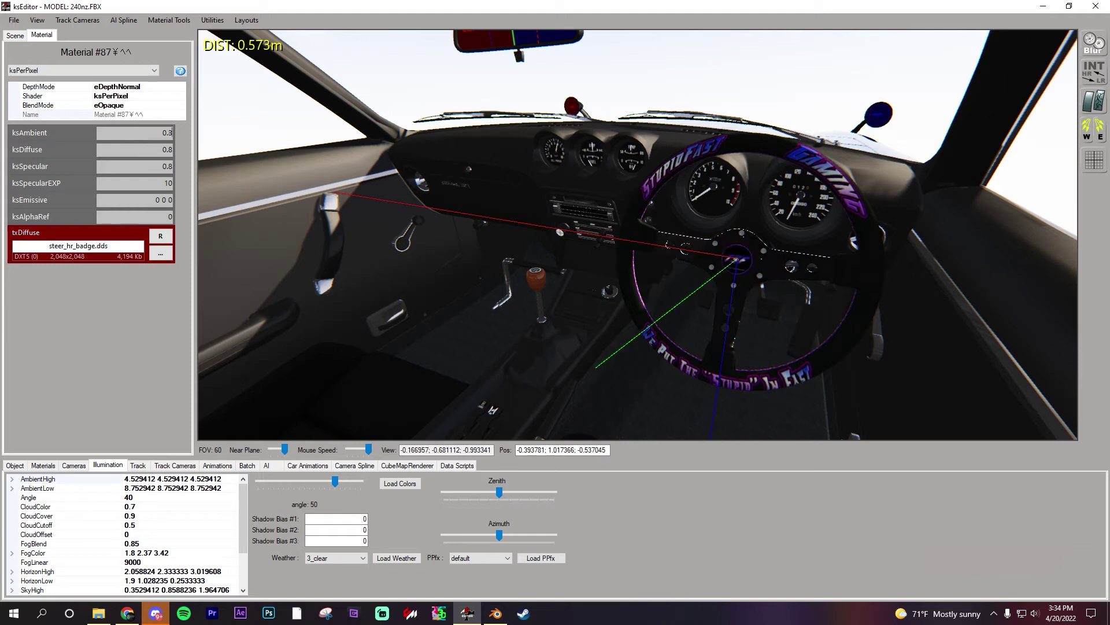
click(168, 149)
key(BackSpace)
text(3)
key(BackSpace)
text(02)
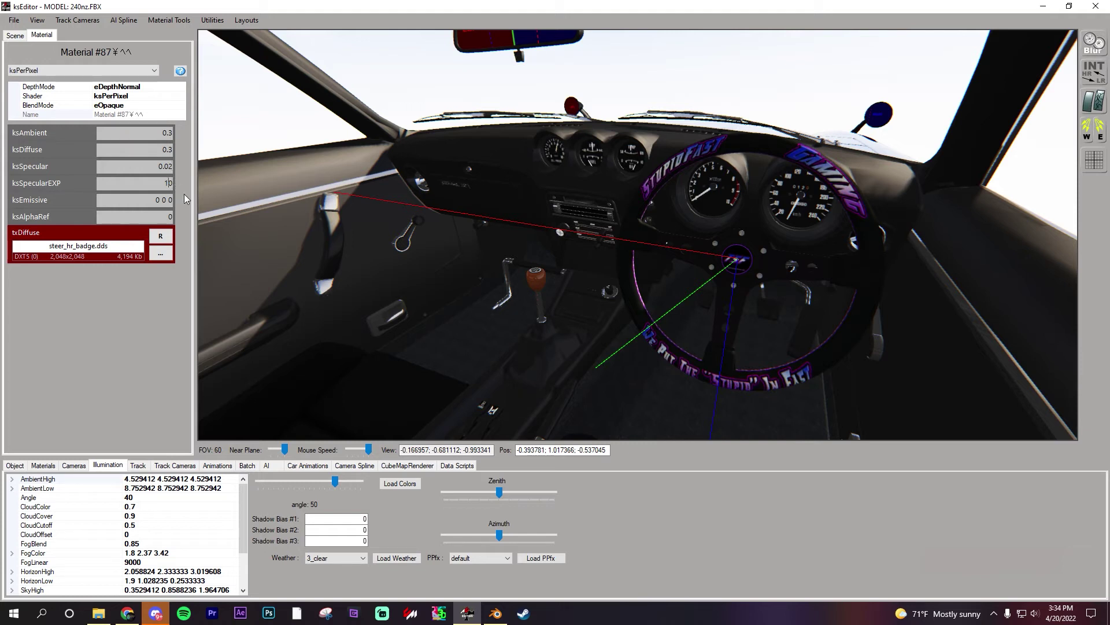
key(BackSpace)
text(3)
right_drag(230, 227, 442, 210)
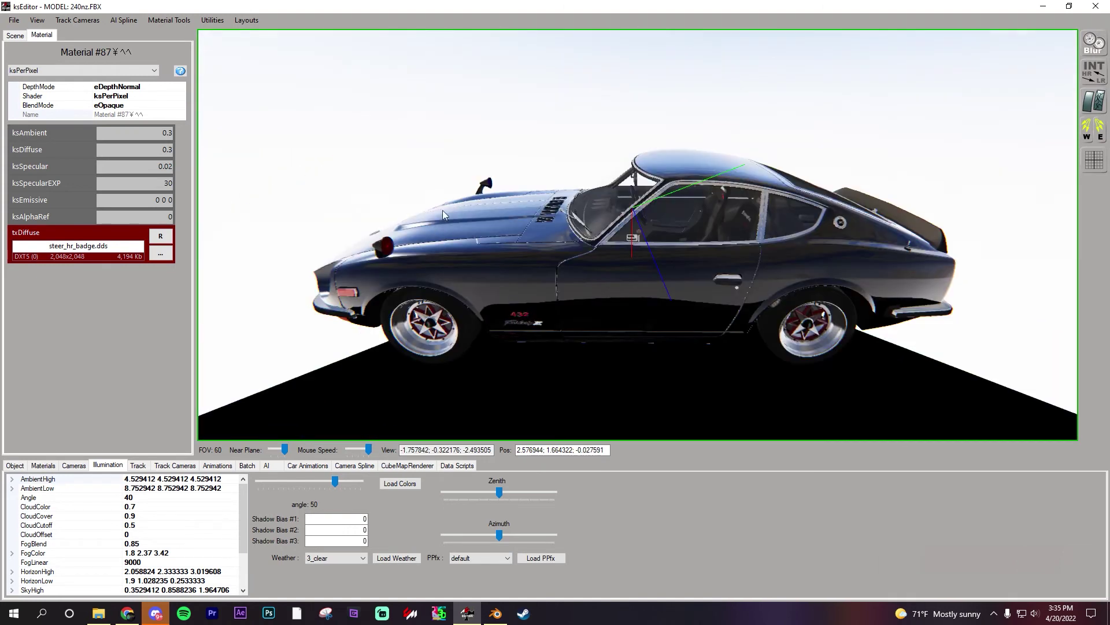
Start a car export via File > Save KN5 > Car
click(12, 21)
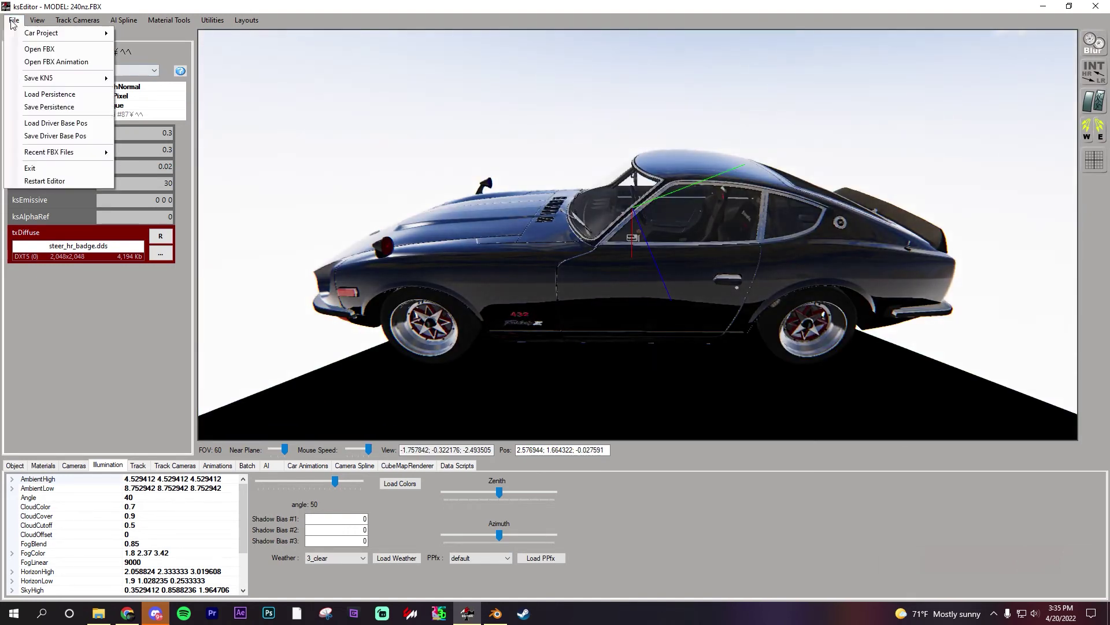
mouse_move(55, 81)
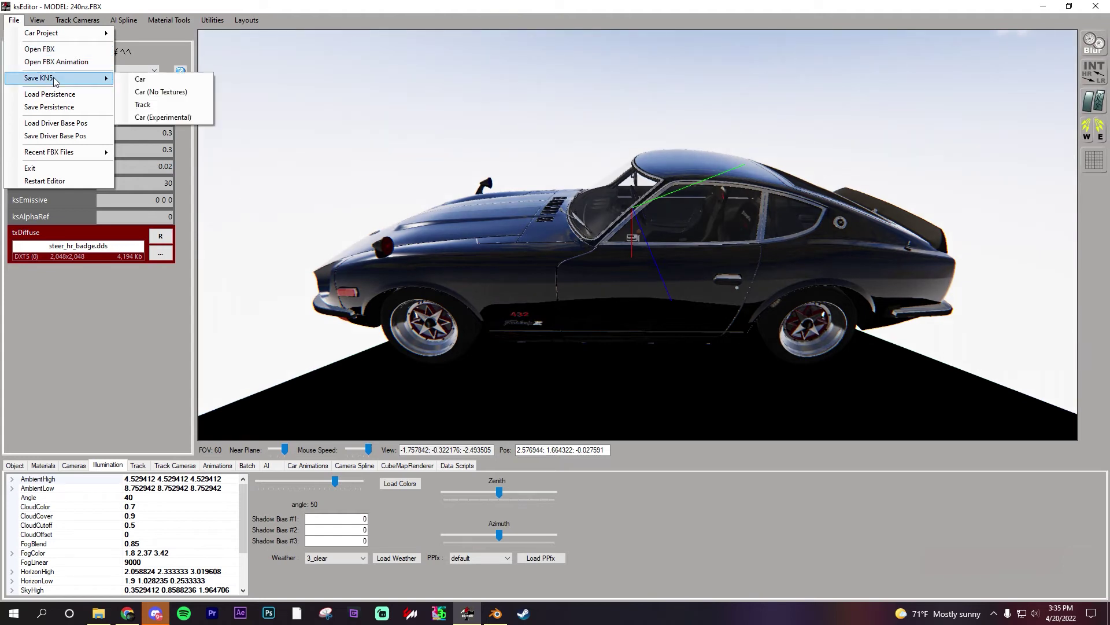
click(140, 79)
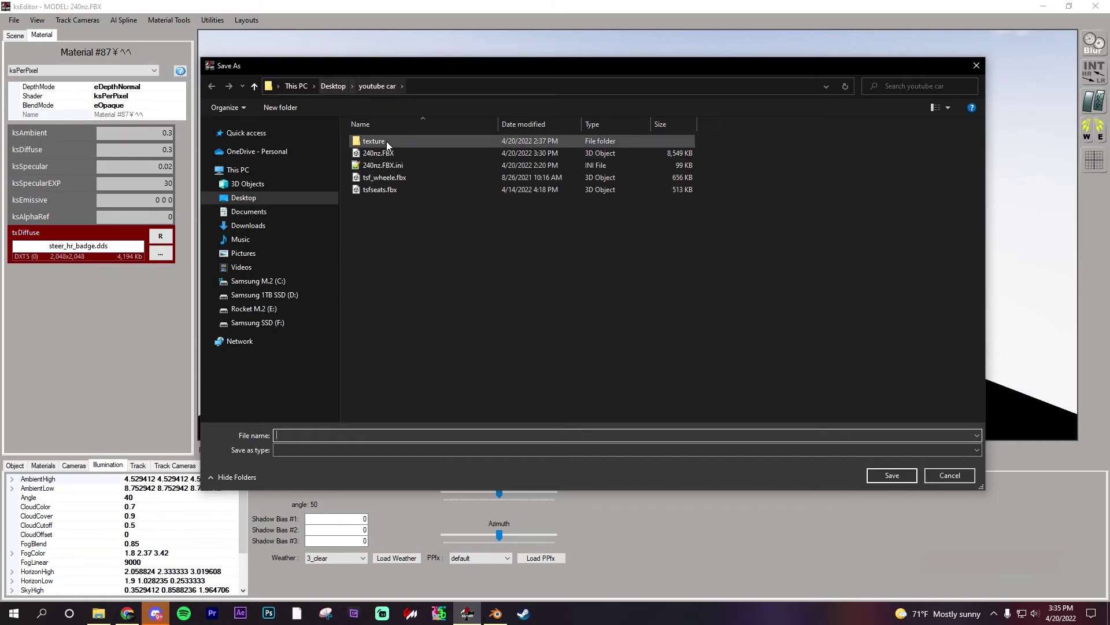
In Save As, go through the Desktop cars shortcut to Assetto Corsa's content\cars folder
click(253, 184)
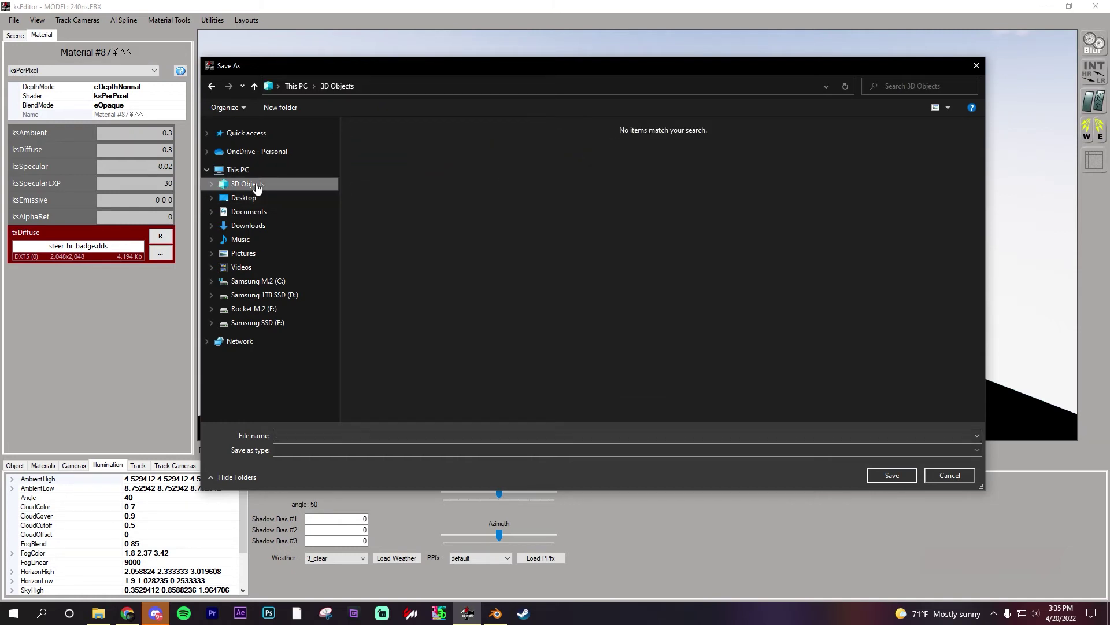
click(255, 203)
scroll(457, 318, down, 15)
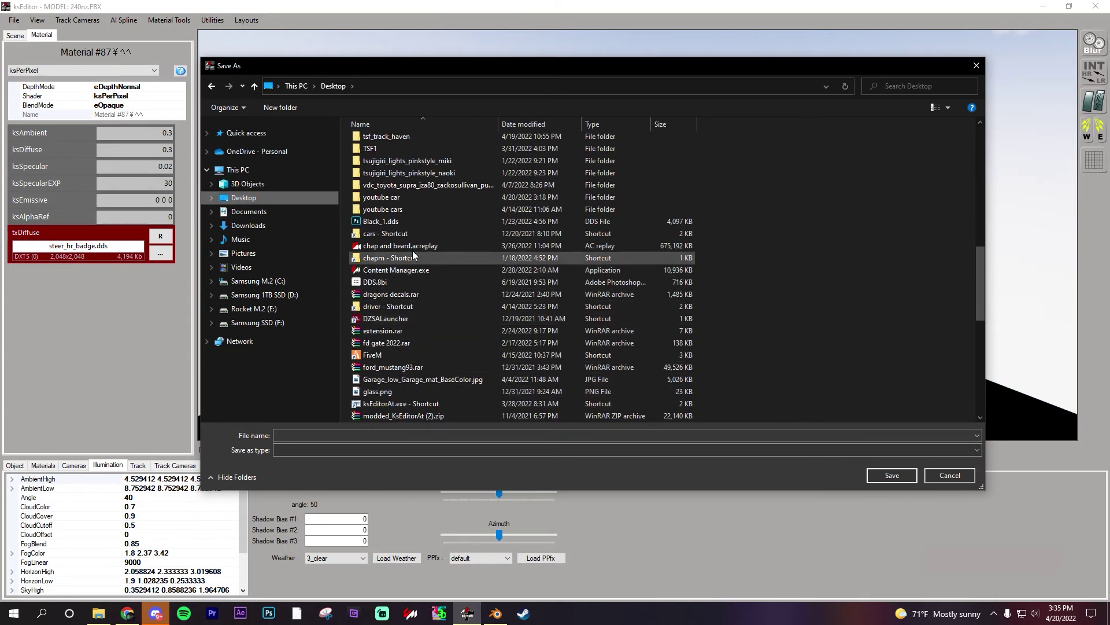
double_click(410, 233)
scroll(448, 366, down, 7)
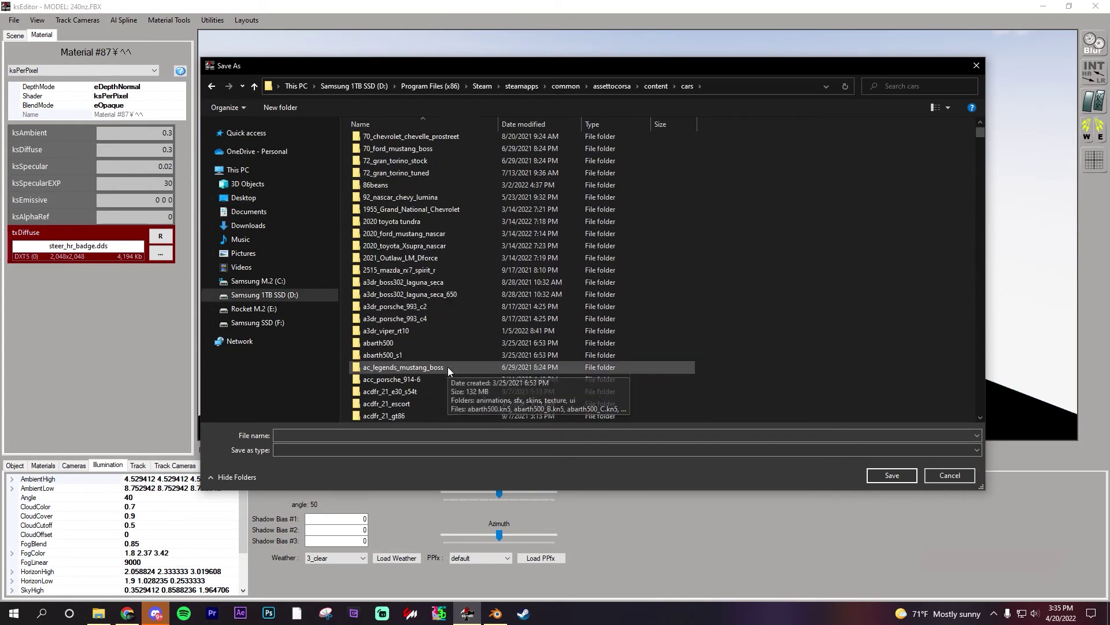
scroll(448, 367, down, 2)
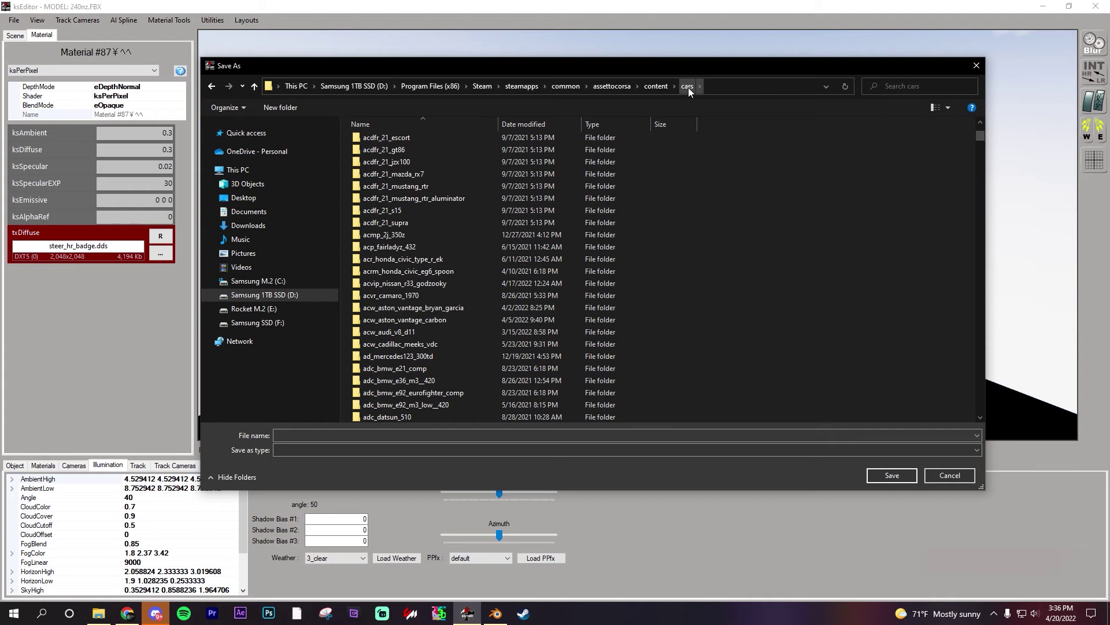
drag(984, 134, 969, 319)
scroll(418, 321, down, 10)
scroll(418, 320, up, 3)
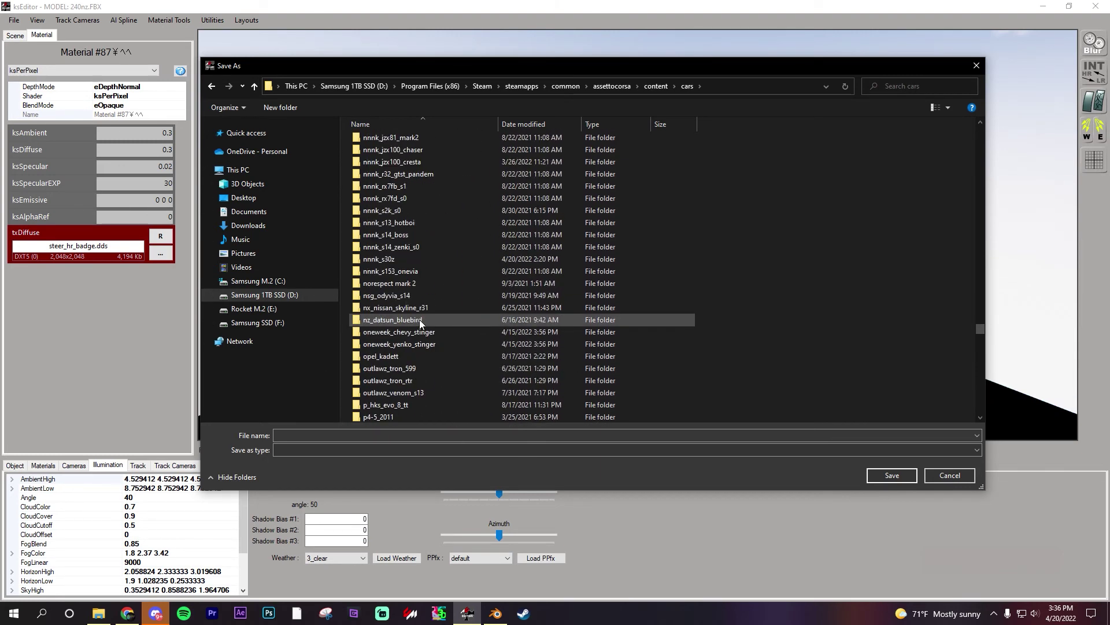
Open the nnnk_s30z car folder and select nnnk_s30z.kn5 as the save target
double_click(426, 259)
click(427, 263)
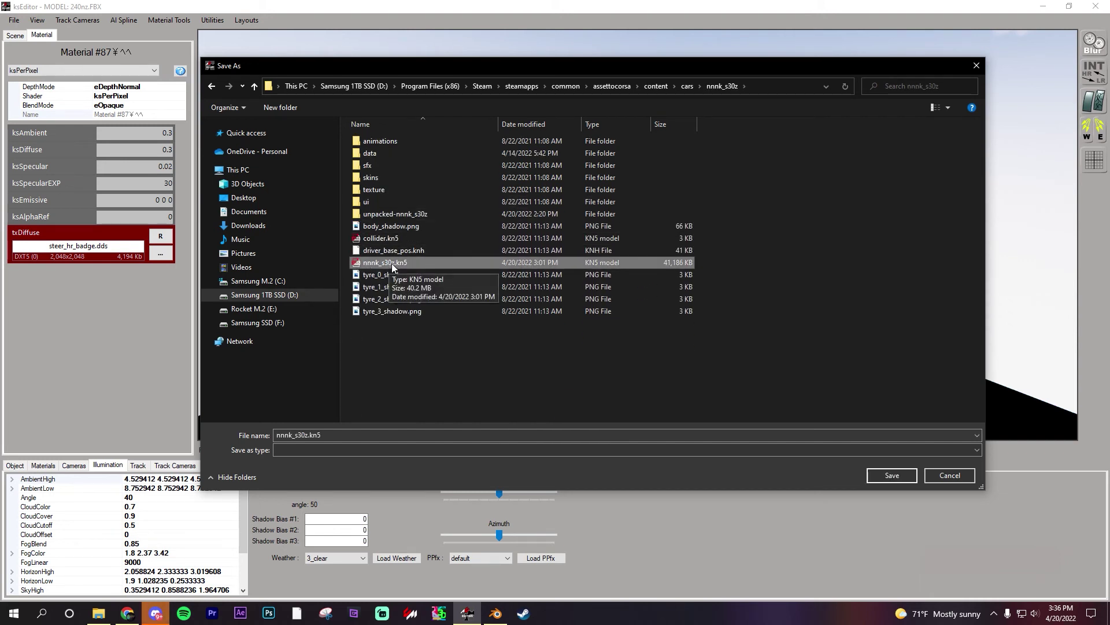
click(385, 241)
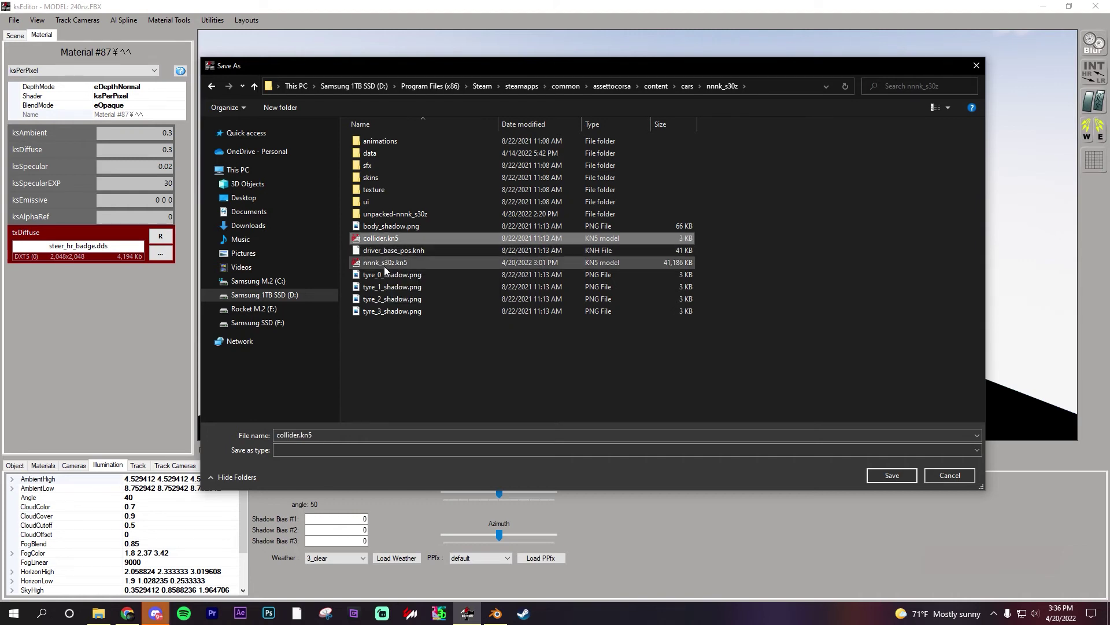
click(384, 265)
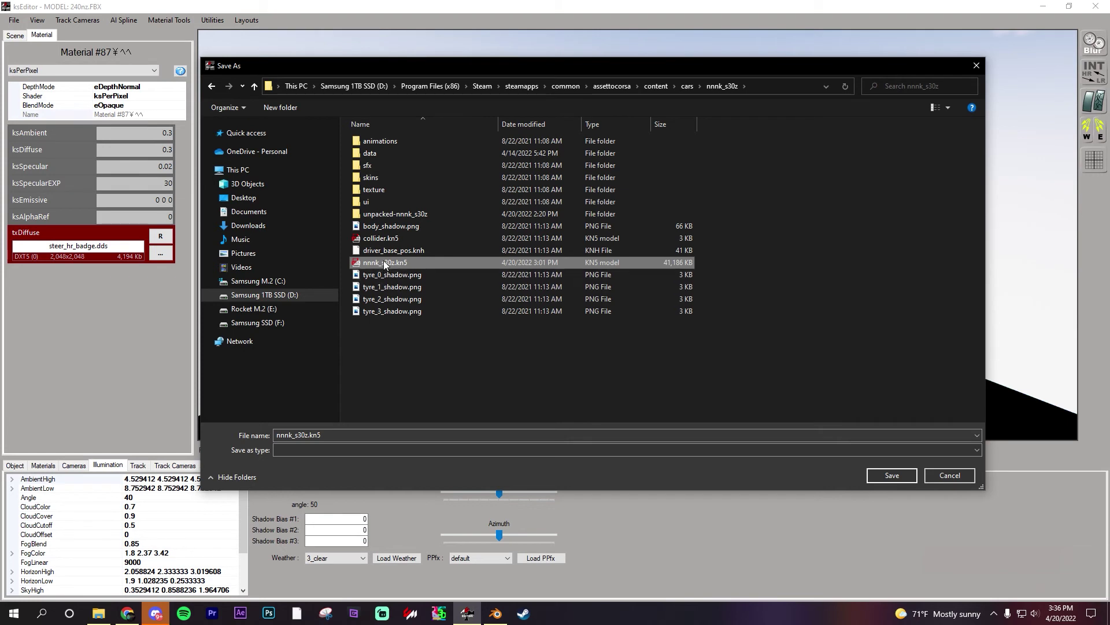
click(385, 275)
click(387, 262)
click(389, 254)
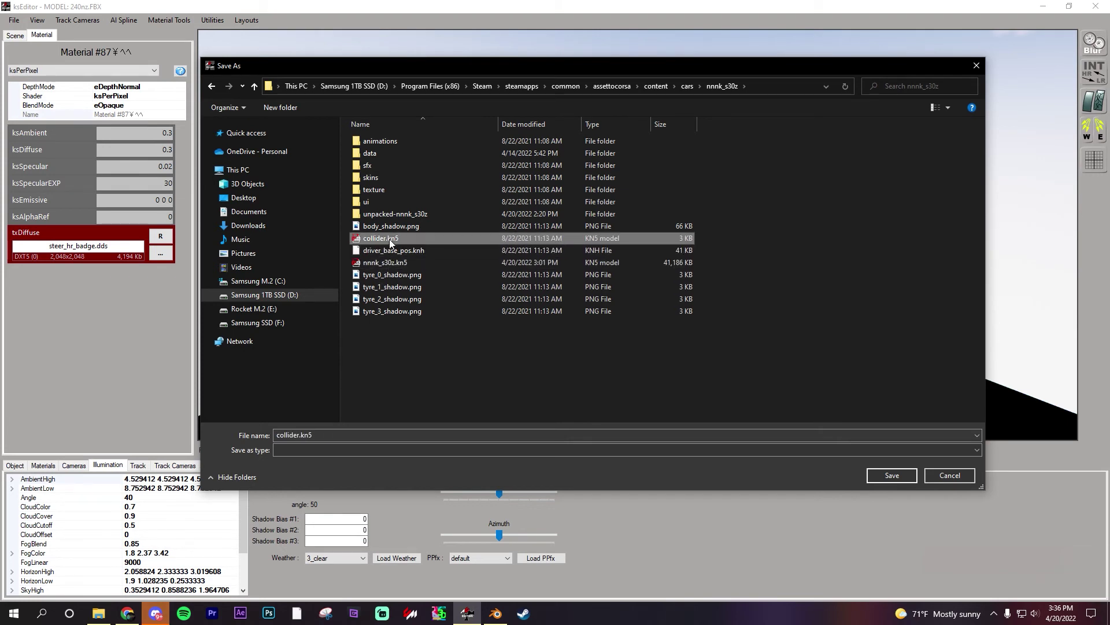
click(391, 228)
click(390, 262)
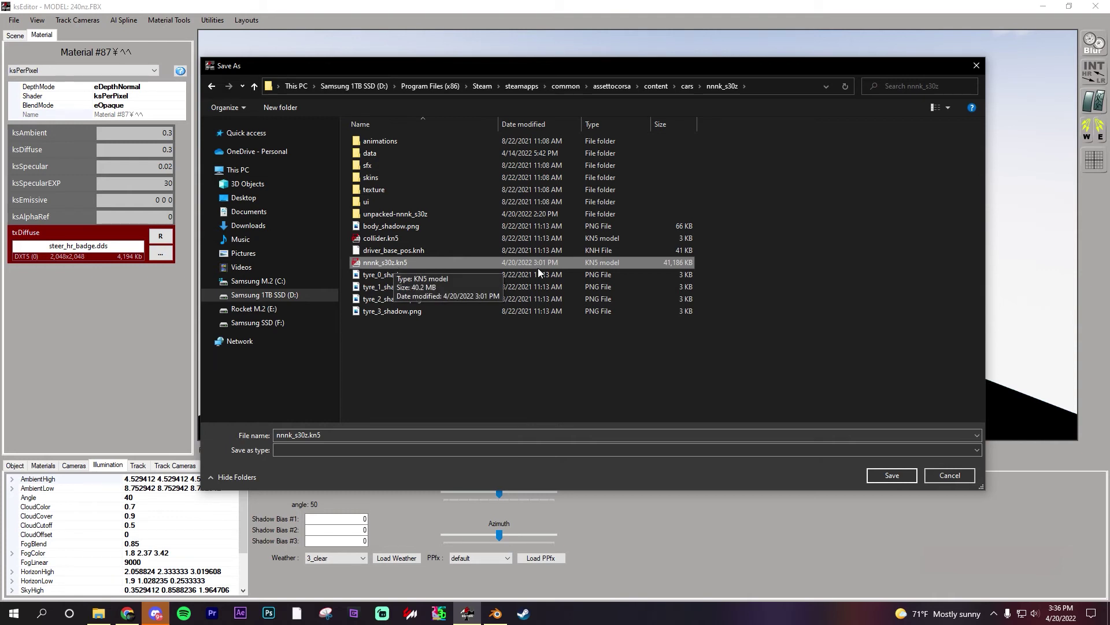
Save the car over nnnk_s30z.kn5, confirming replacement of the existing file
click(396, 262)
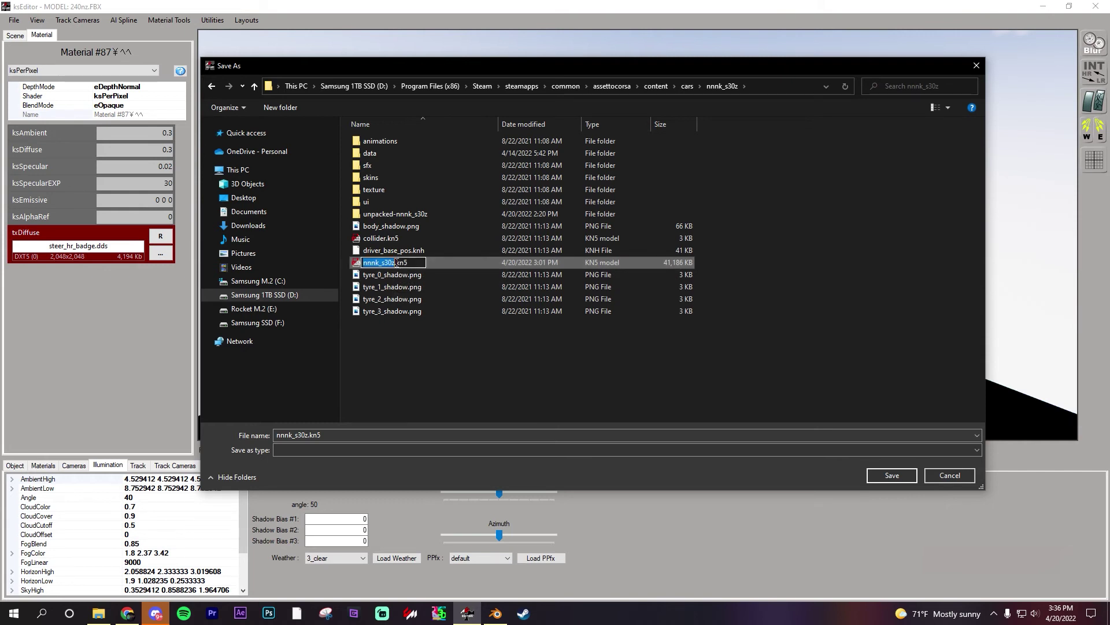
click(880, 476)
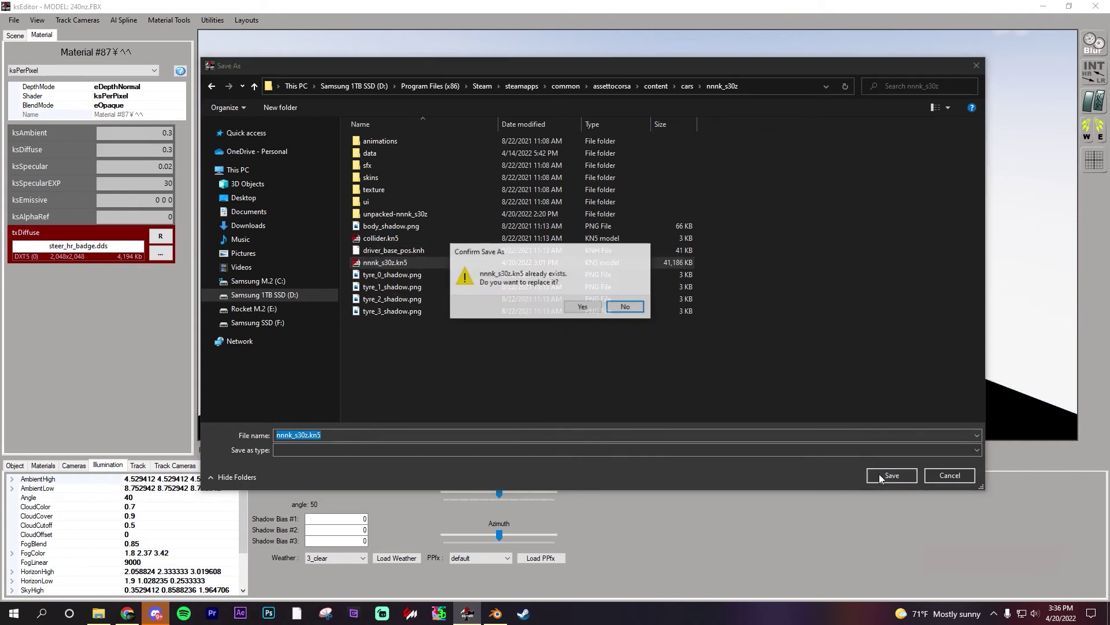
click(582, 307)
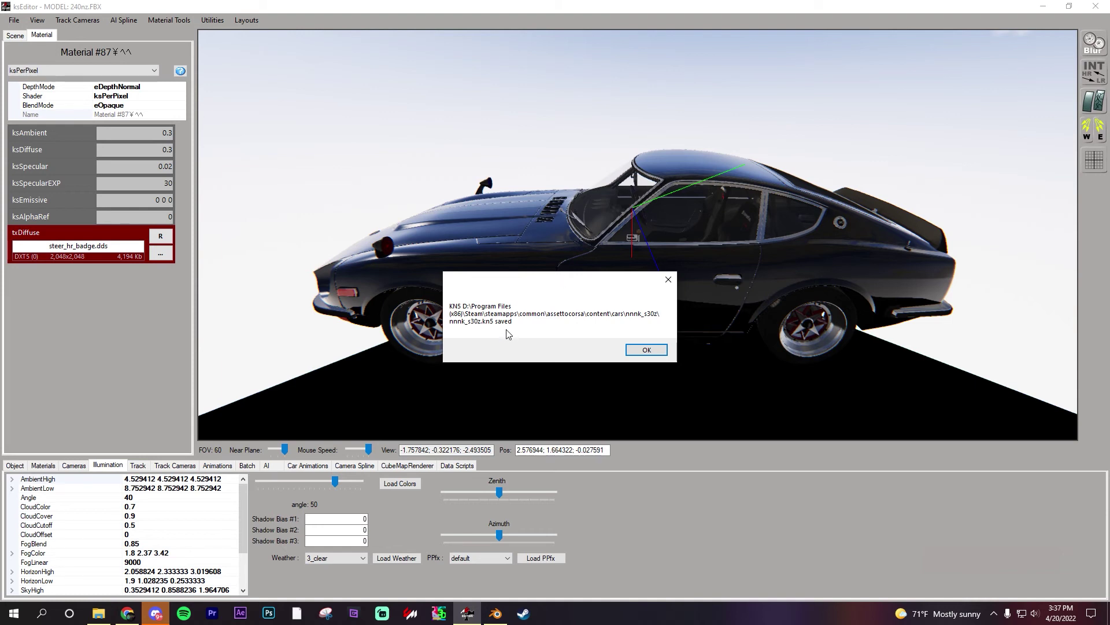
Dismiss the saved message, open equip_plastic from the Materials list and highlight its dark.dds texture
click(644, 349)
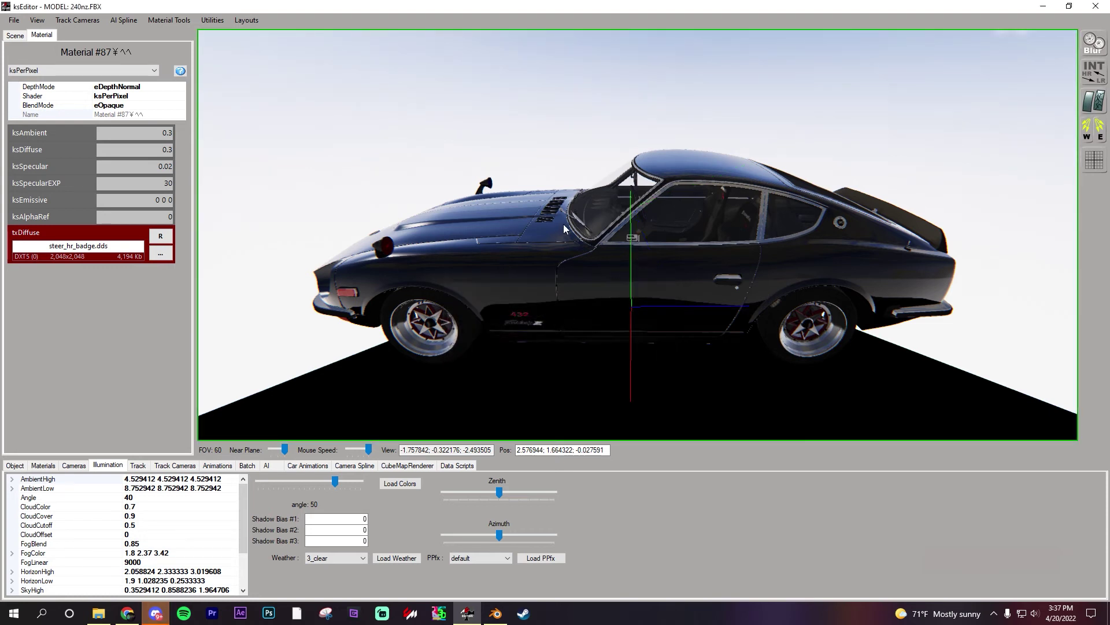
click(44, 466)
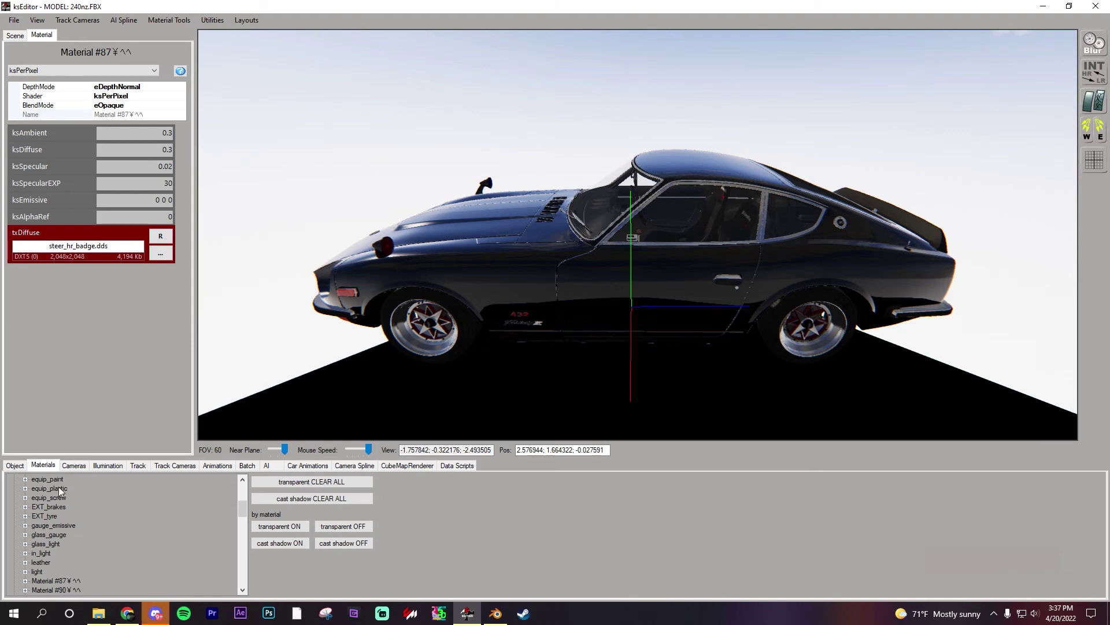
click(60, 490)
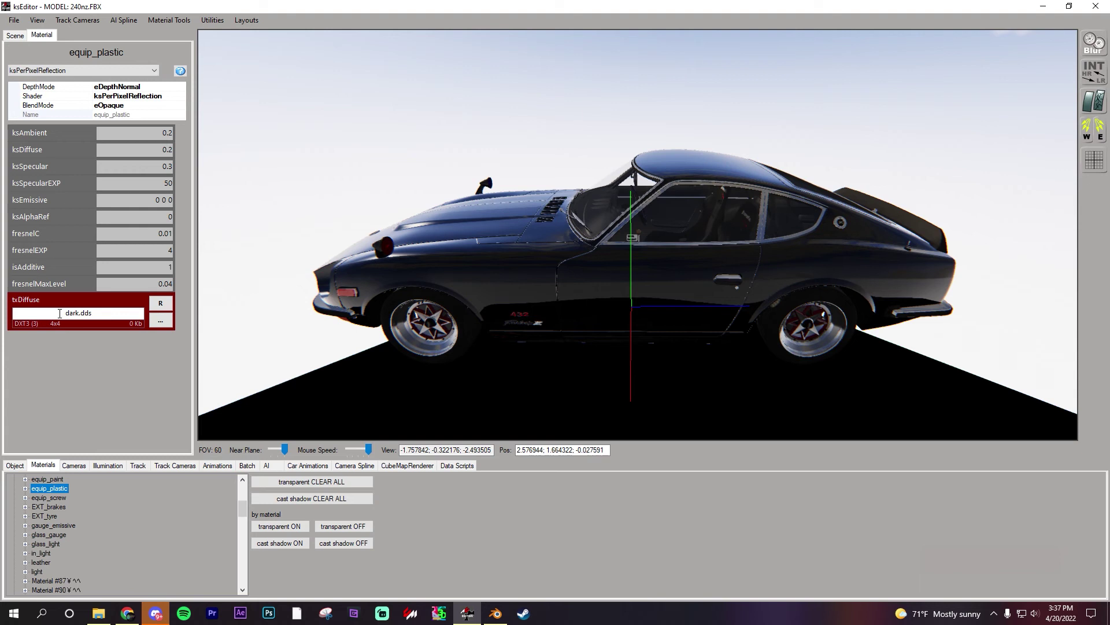
drag(59, 313, 116, 315)
click(160, 323)
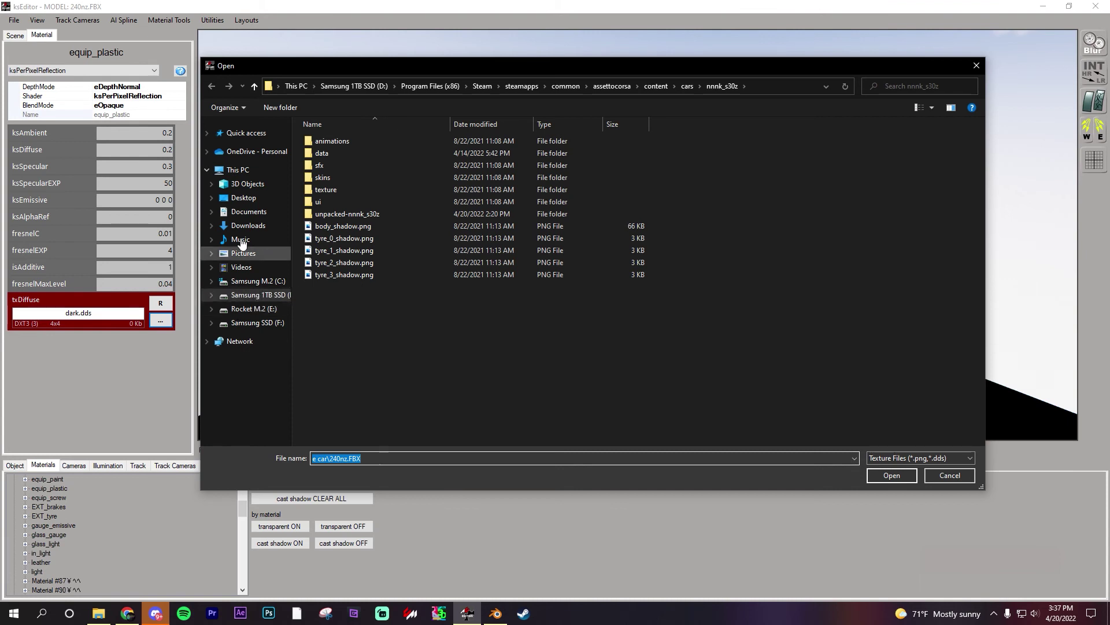
click(243, 198)
scroll(397, 323, down, 8)
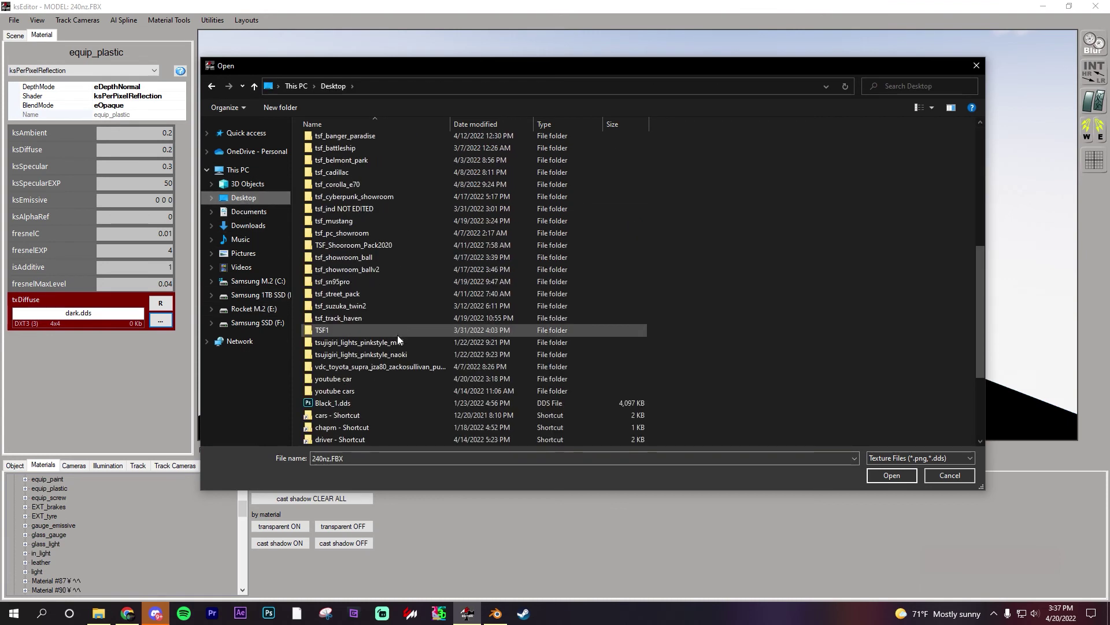
double_click(397, 380)
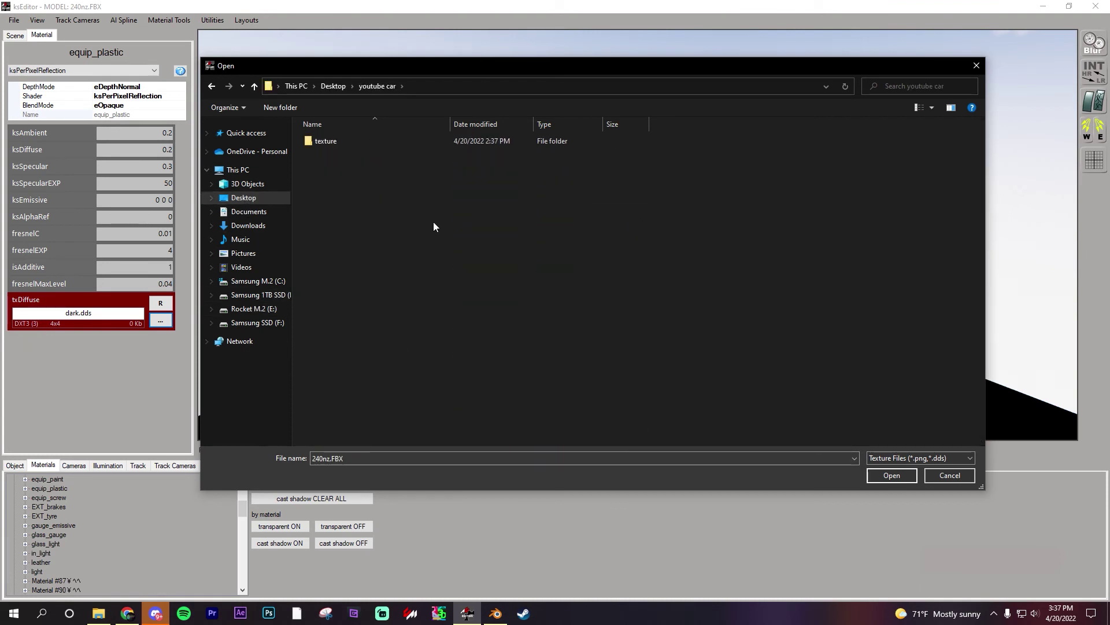
double_click(337, 143)
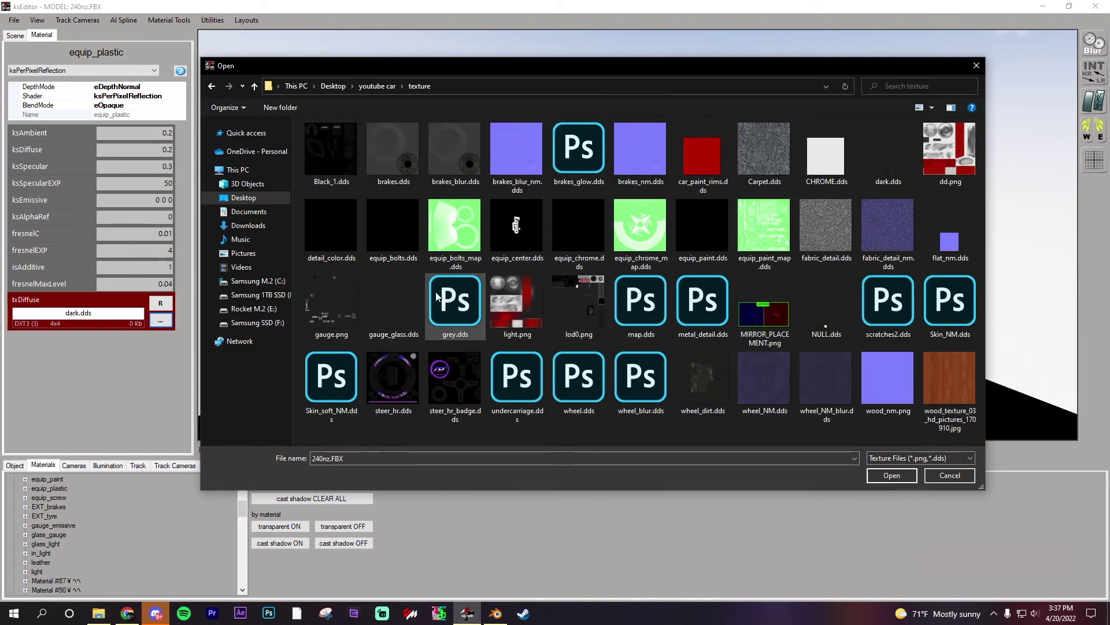
click(473, 298)
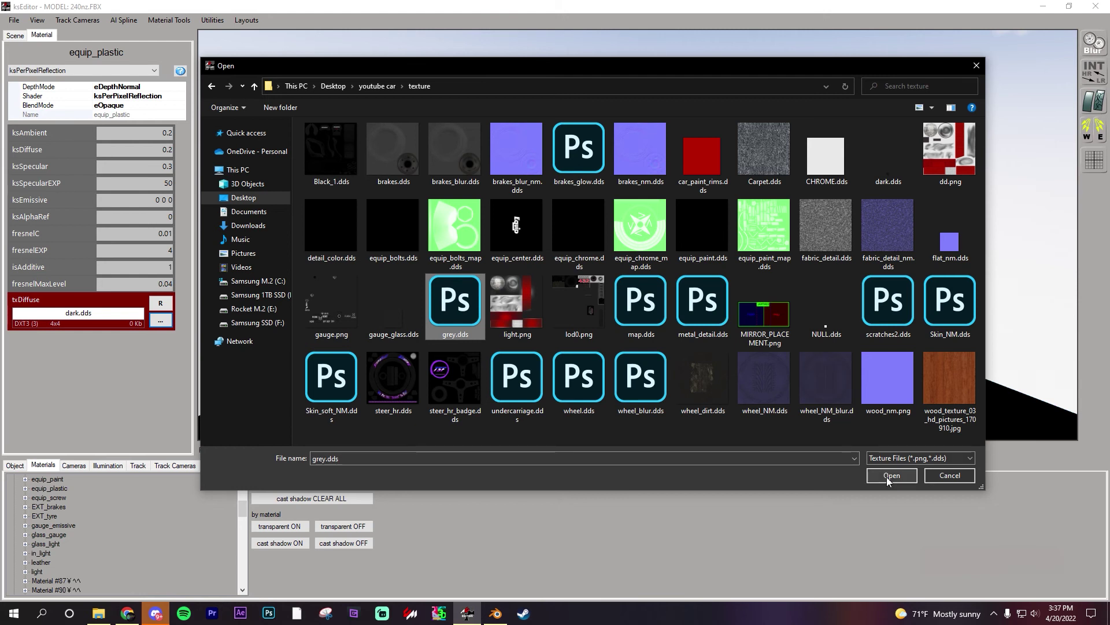
click(975, 67)
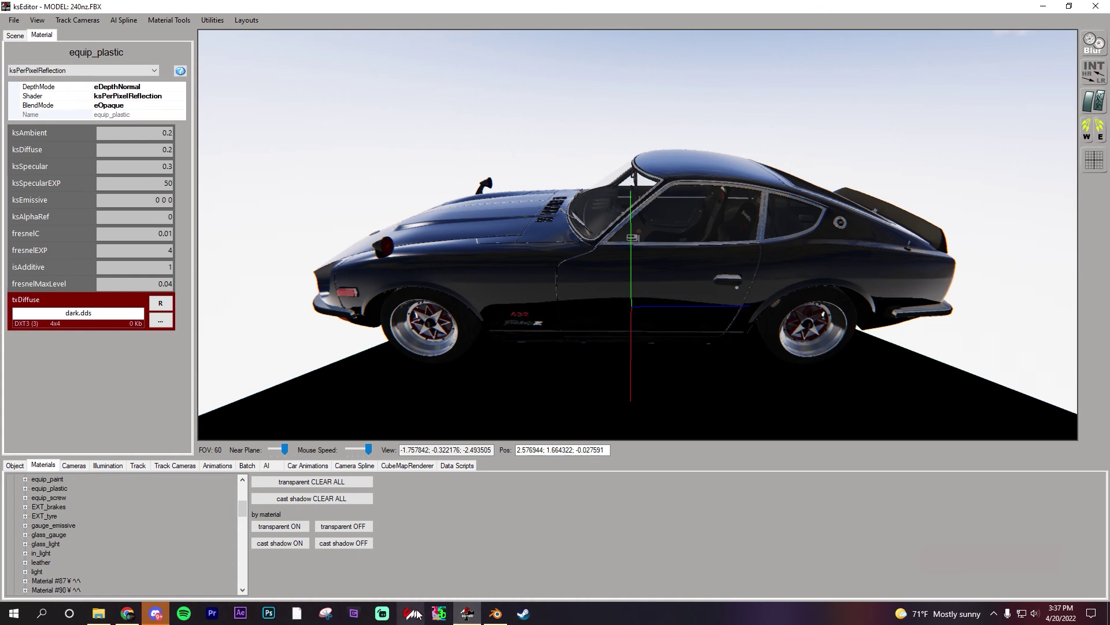
Minimize ksEditor, File Explorer and Blender, then launch the Suzuka practice session from Content Manager
click(1043, 6)
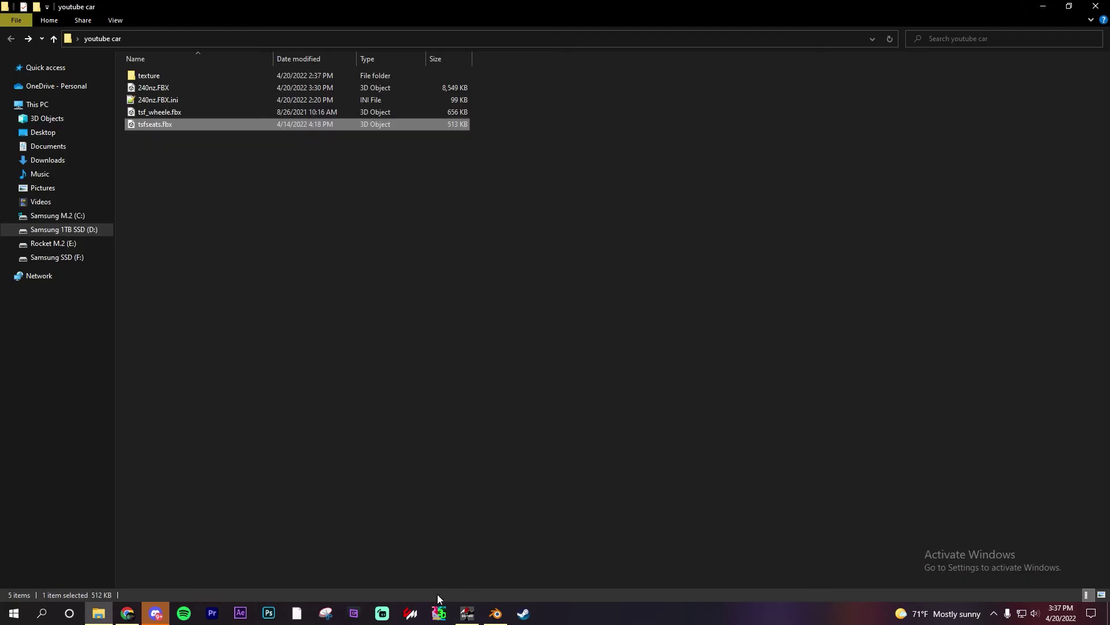
click(1041, 7)
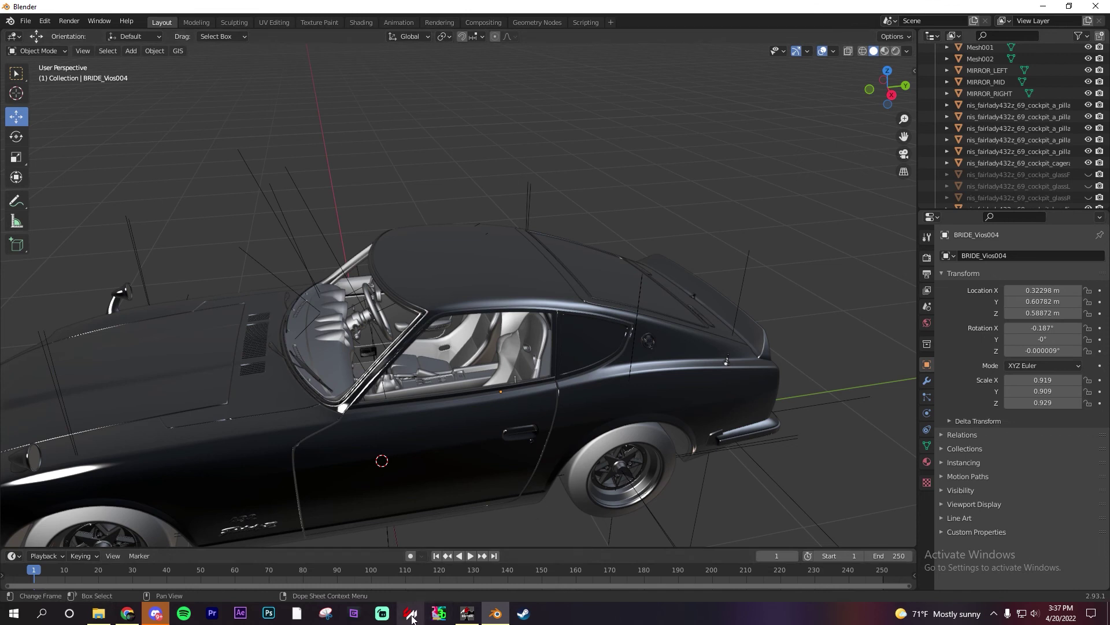
click(1043, 7)
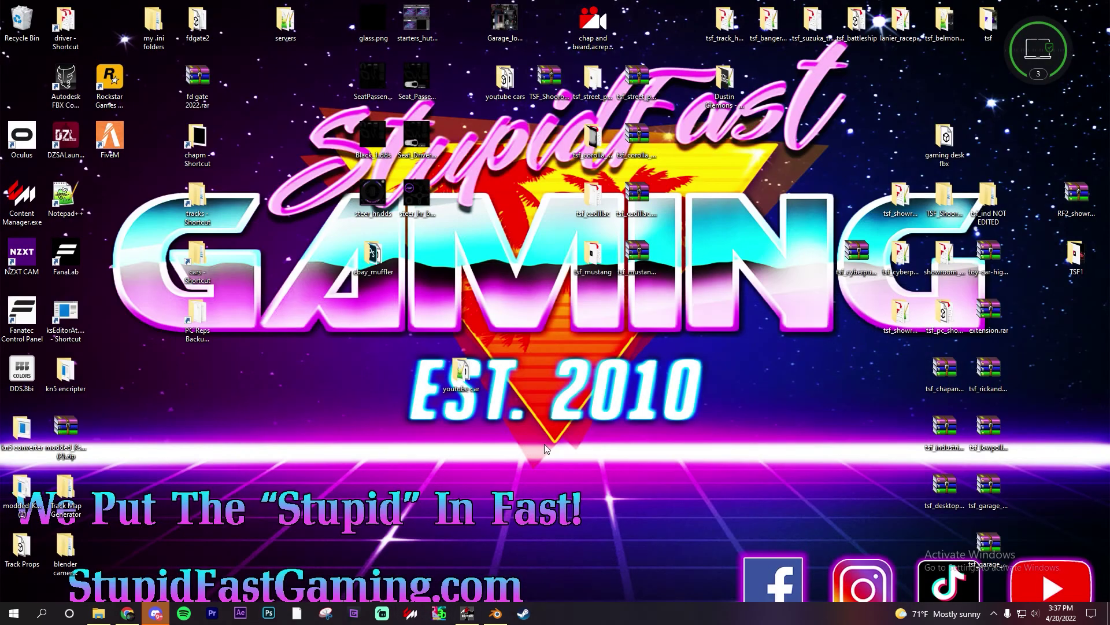
click(410, 614)
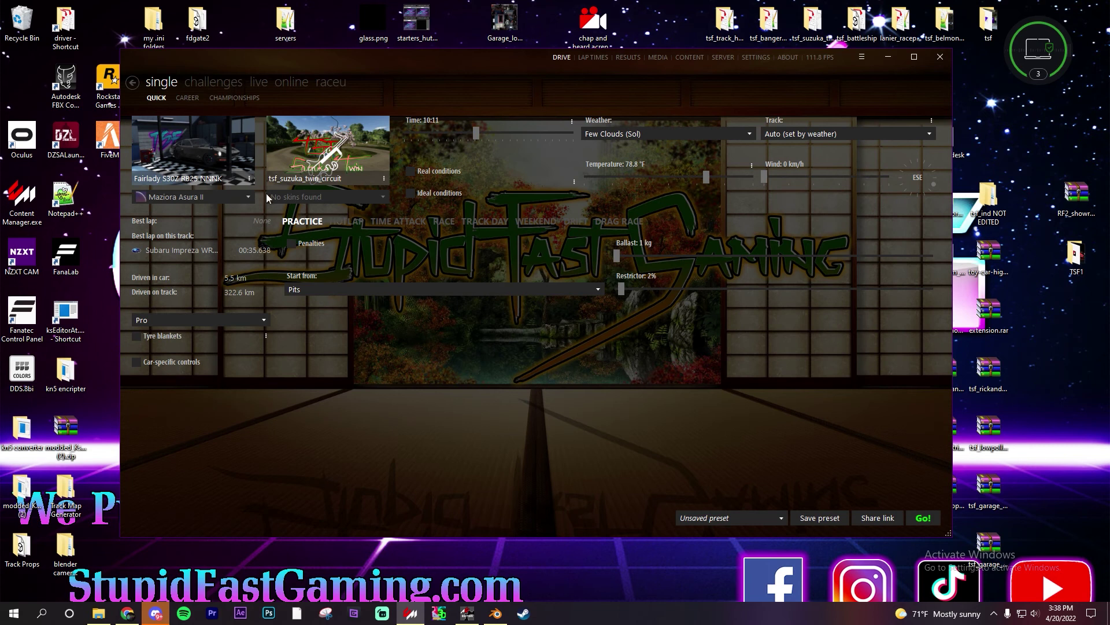
click(923, 518)
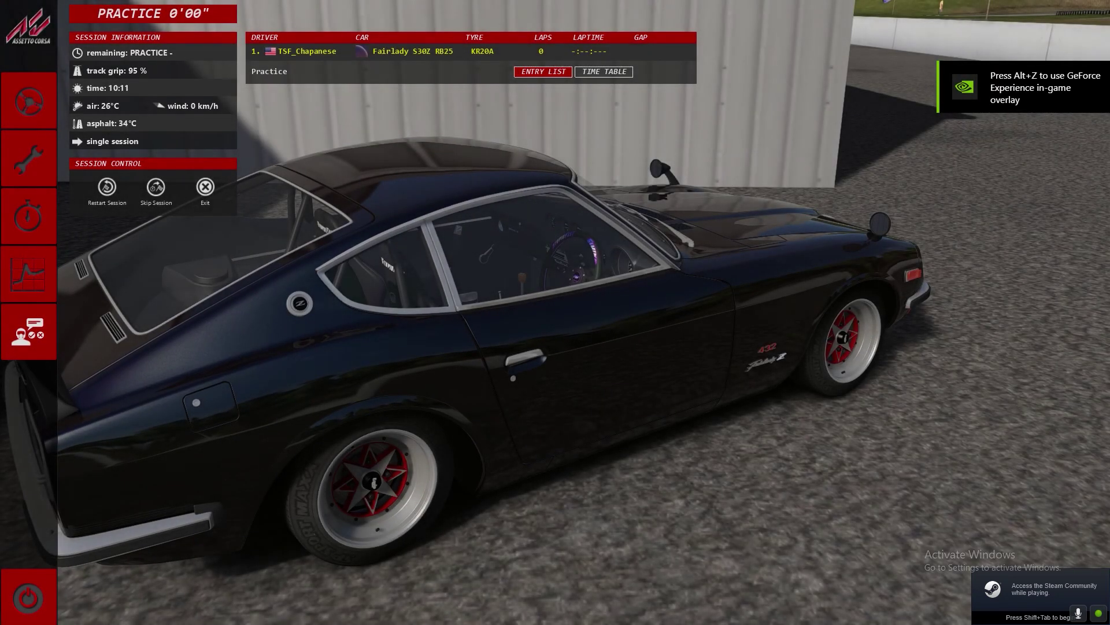
Enter the Fairlady's cockpit view, look around inside, then switch to an outside camera with F6
click(17, 101)
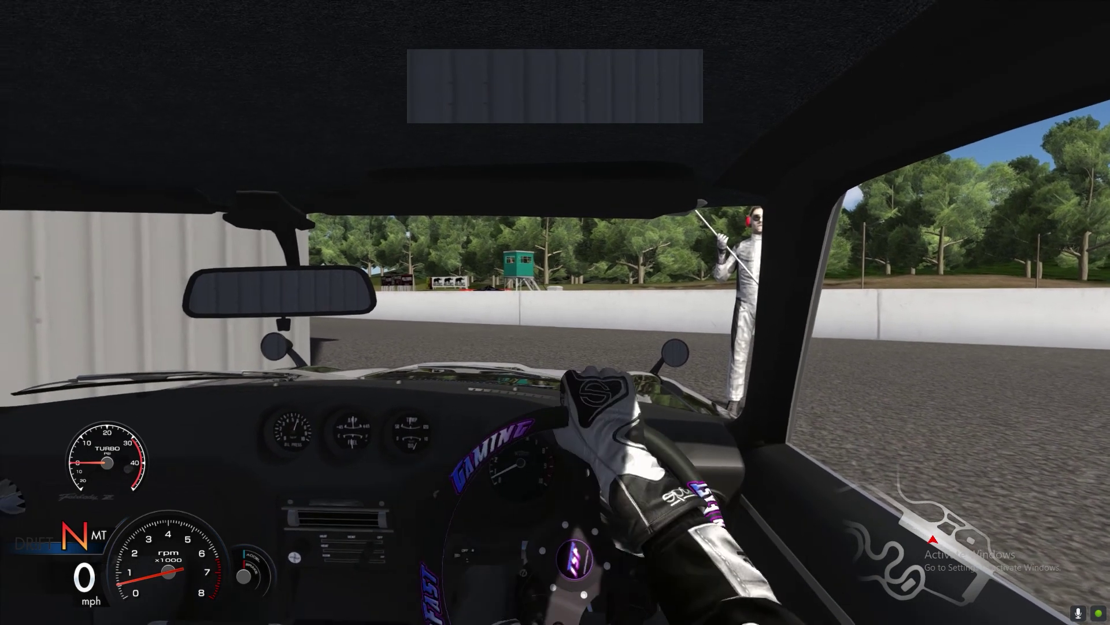
right_drag(540, 483, 619, 460)
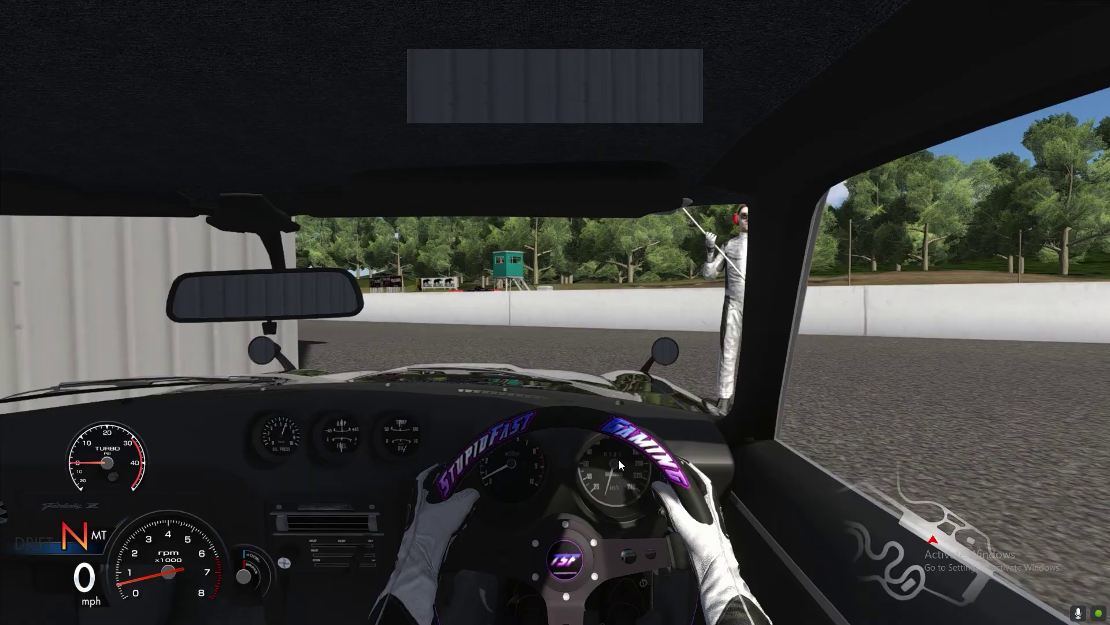
key(F6)
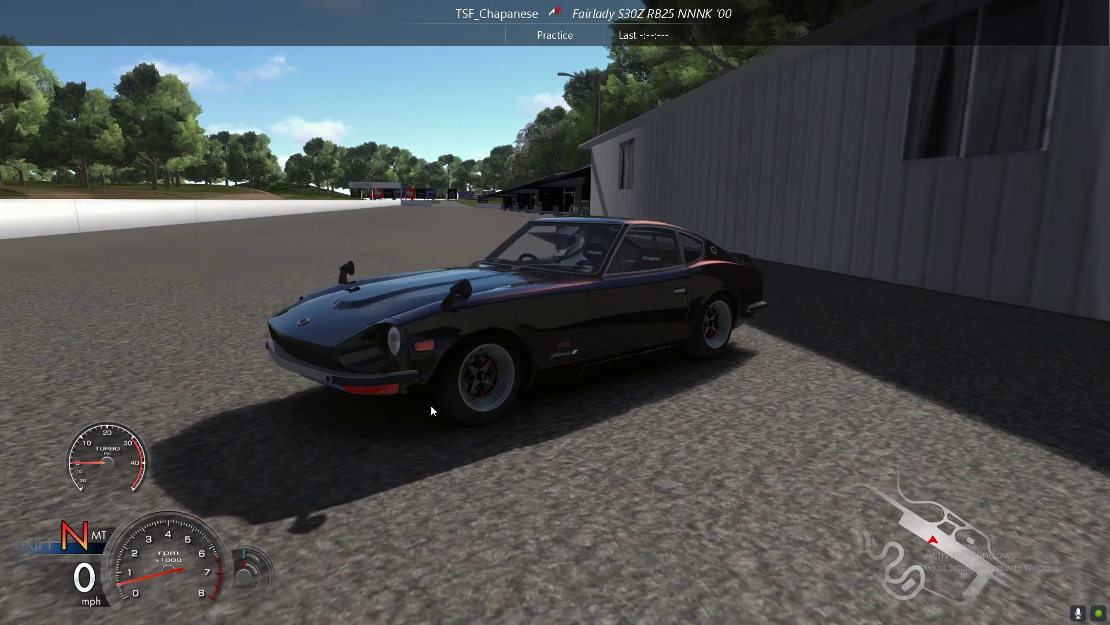